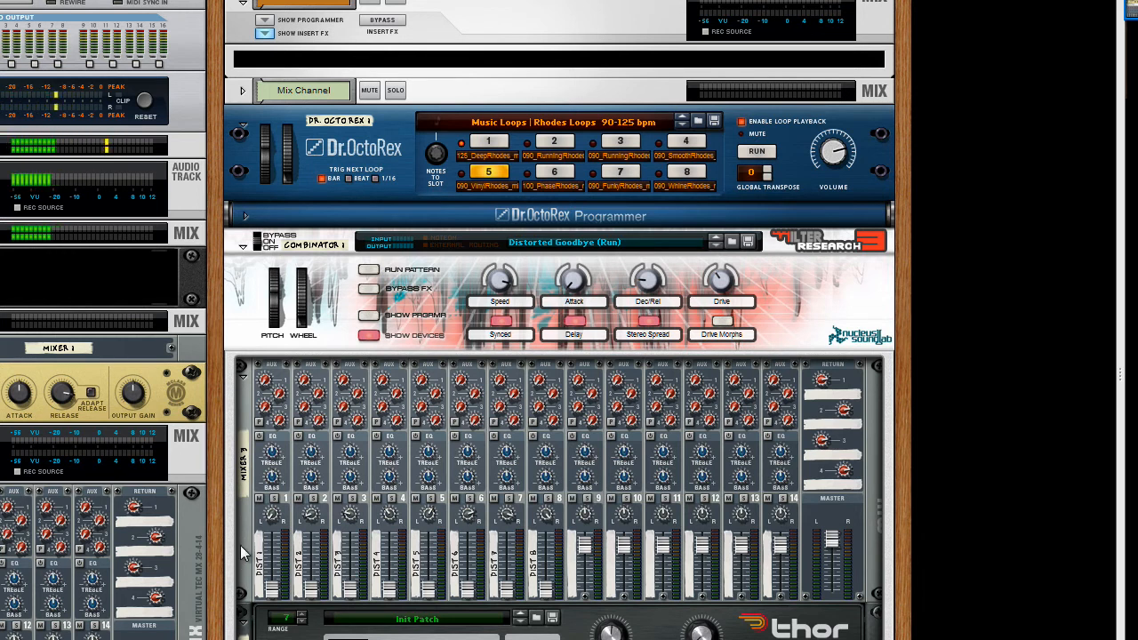
# - Compare the playing loop with the Combinator bypassed and switched on, leave it on, and stop playback
pyautogui.click(264, 242)
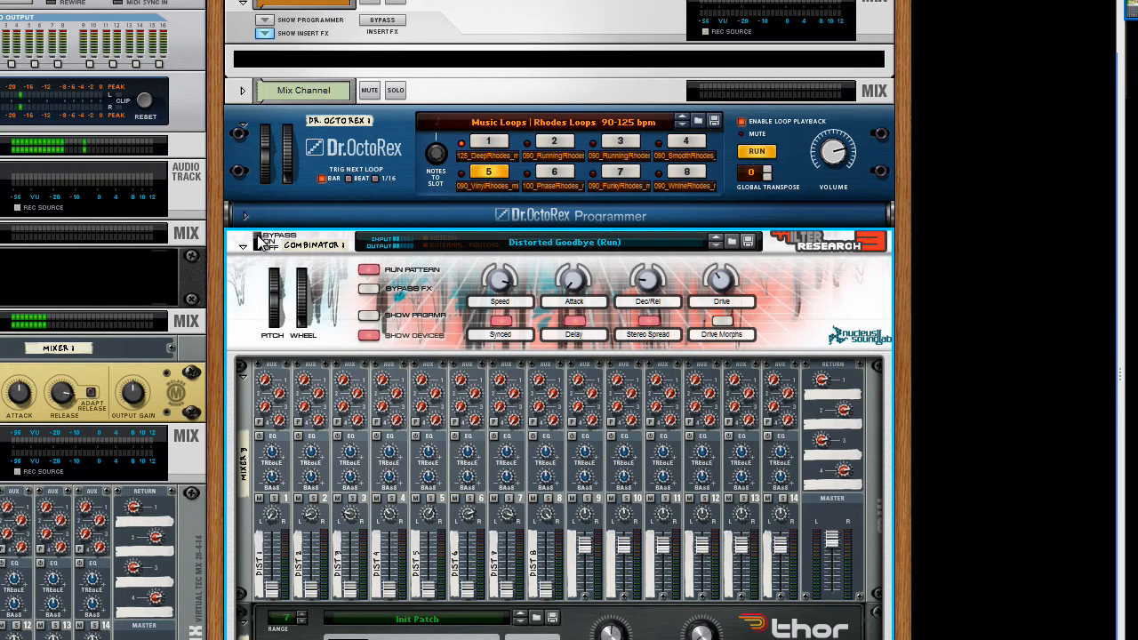
pyautogui.click(265, 242)
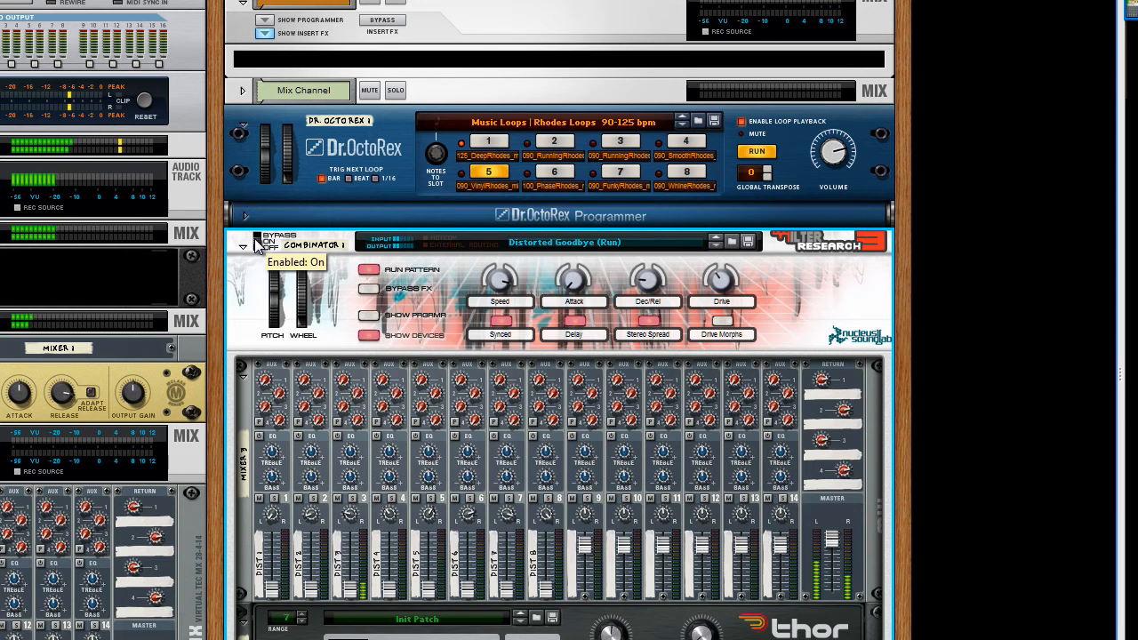
pyautogui.click(257, 245)
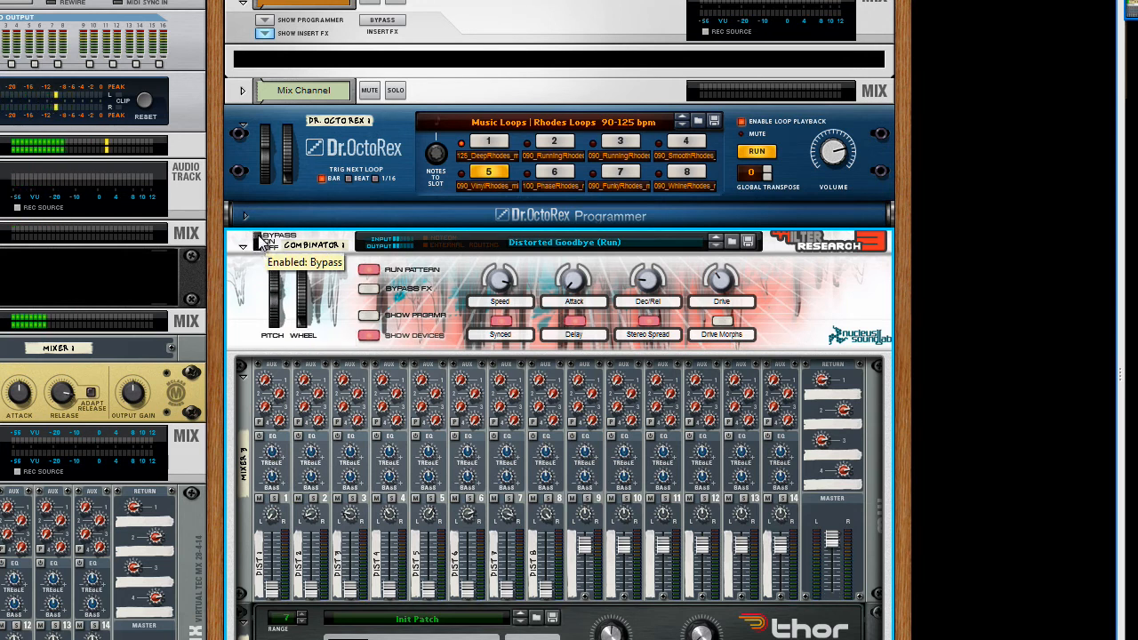
pyautogui.click(259, 237)
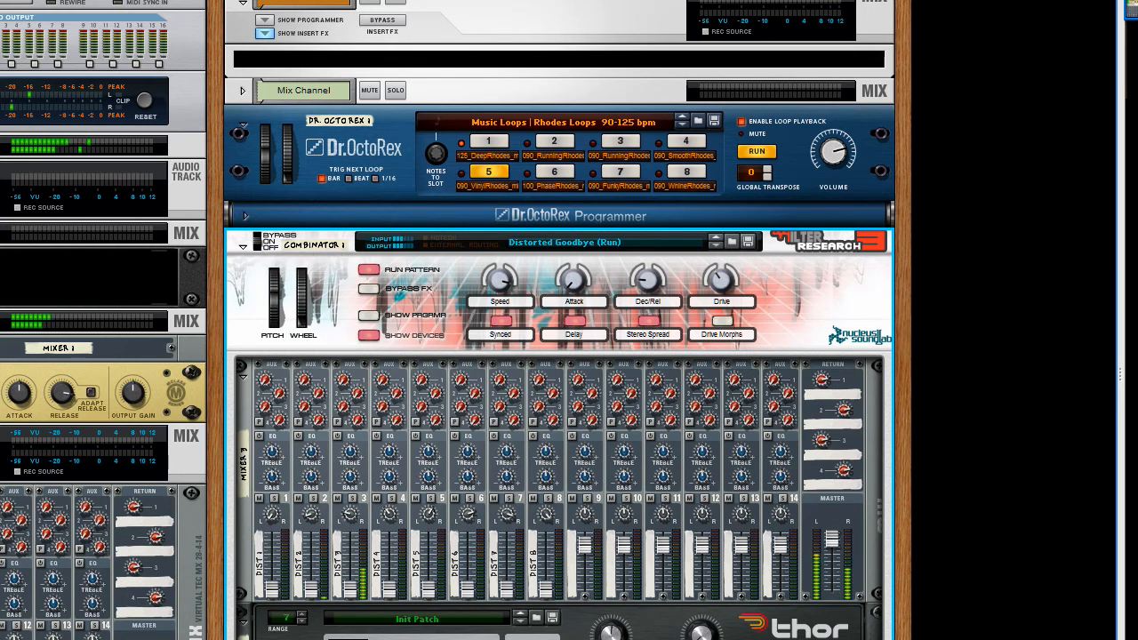
pyautogui.press('space')
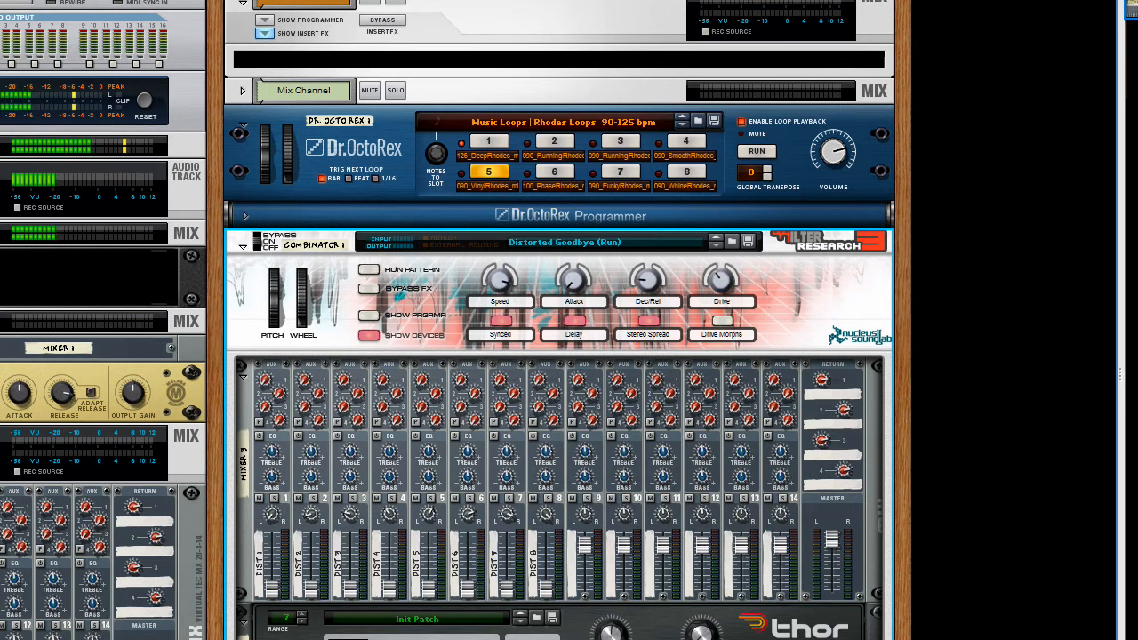
# - Start playback, switch off Synced on the Combinator and turn the Speed knob down to 2
pyautogui.press('space')
pyautogui.moveTo(498, 292)
pyautogui.mouseDown()
pyautogui.moveTo(500, 313)
pyautogui.moveTo(499, 298)
pyautogui.mouseUp()
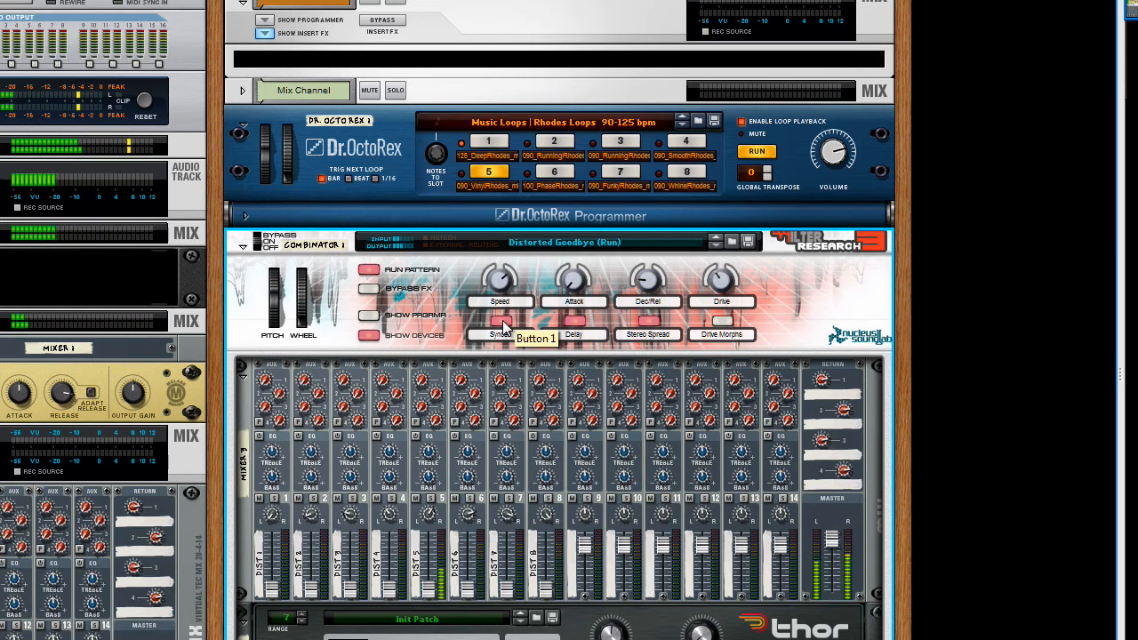
pyautogui.moveTo(502, 305); pyautogui.dragTo(503, 328)
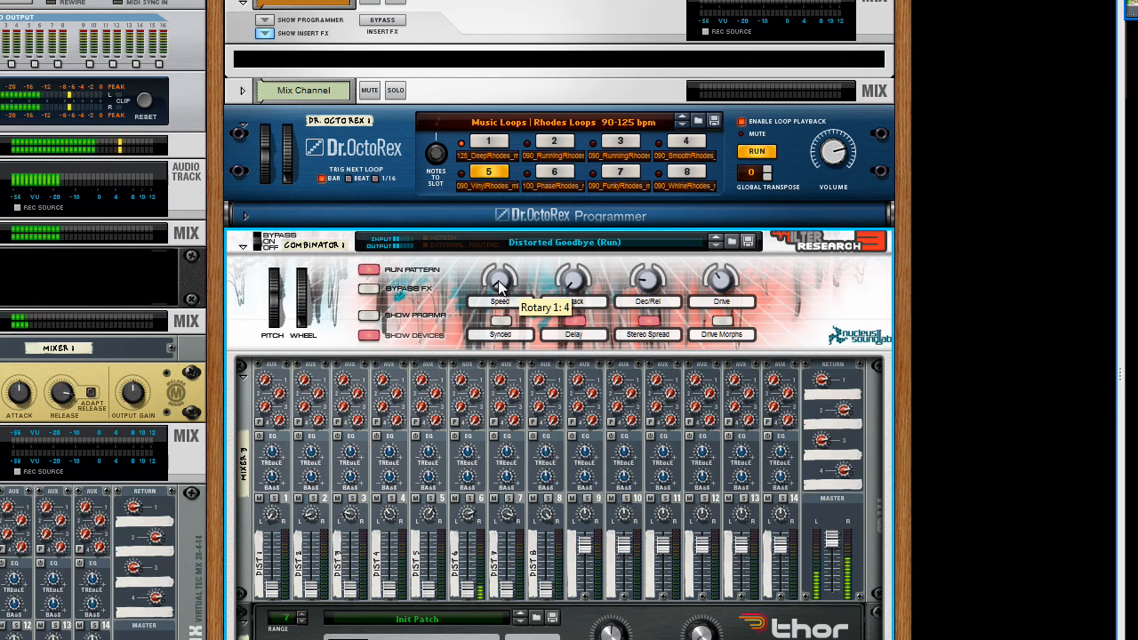
pyautogui.moveTo(505, 289); pyautogui.dragTo(504, 320)
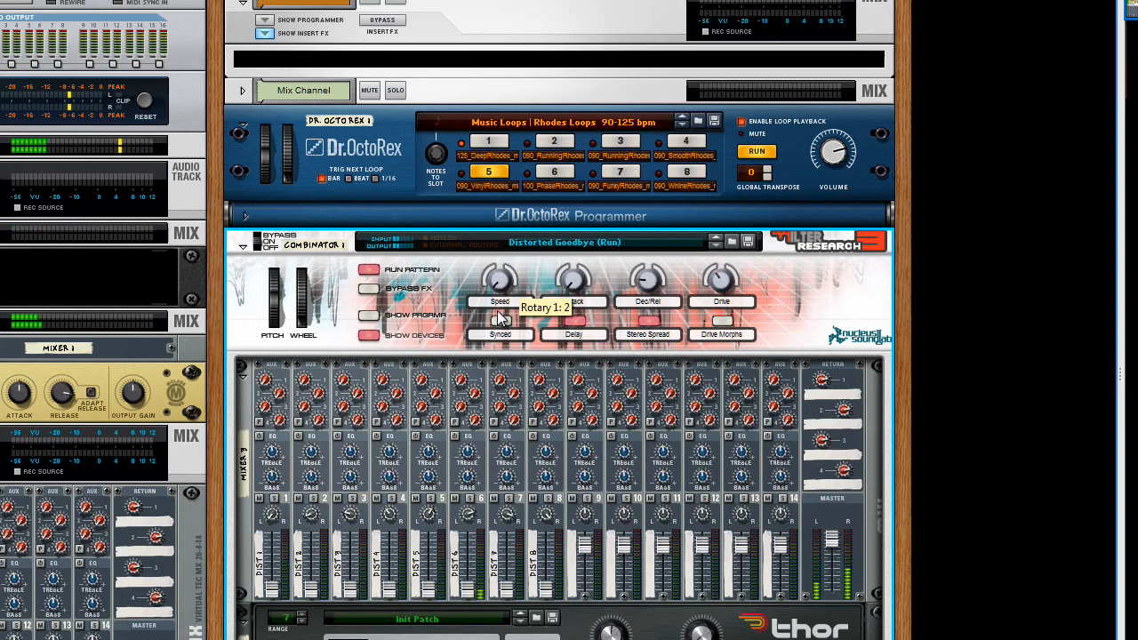
# - Try the Combinator's Dec/Rel at 12, and raise both Dec/Rel and Attack
pyautogui.moveTo(646, 287)
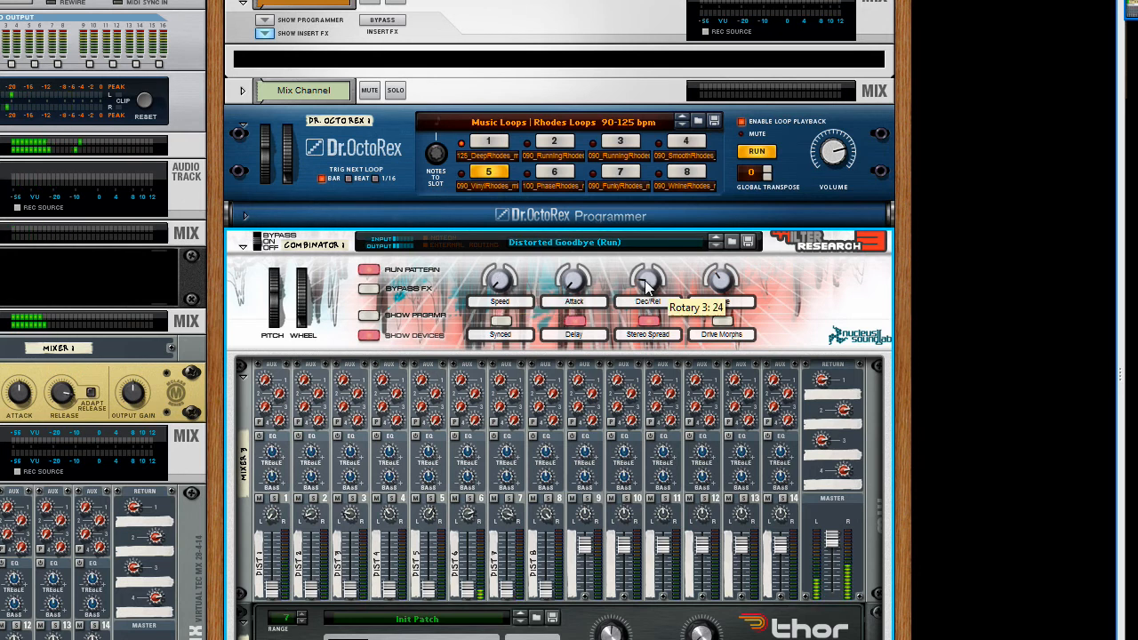
pyautogui.scroll(-3, 647, 286)
pyautogui.scroll(2, 646, 288)
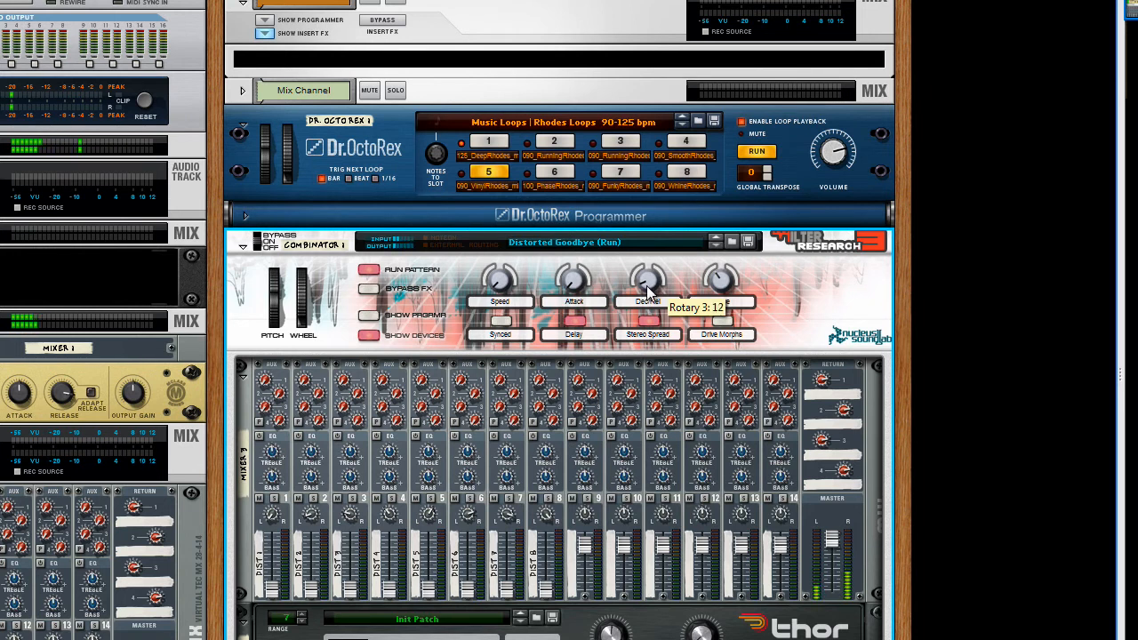
pyautogui.moveTo(646, 287); pyautogui.dragTo(645, 281)
pyautogui.moveTo(577, 289); pyautogui.dragTo(575, 267)
# - Switch Synced back on and turn the Combinator's Speed knob up
pyautogui.click(504, 321)
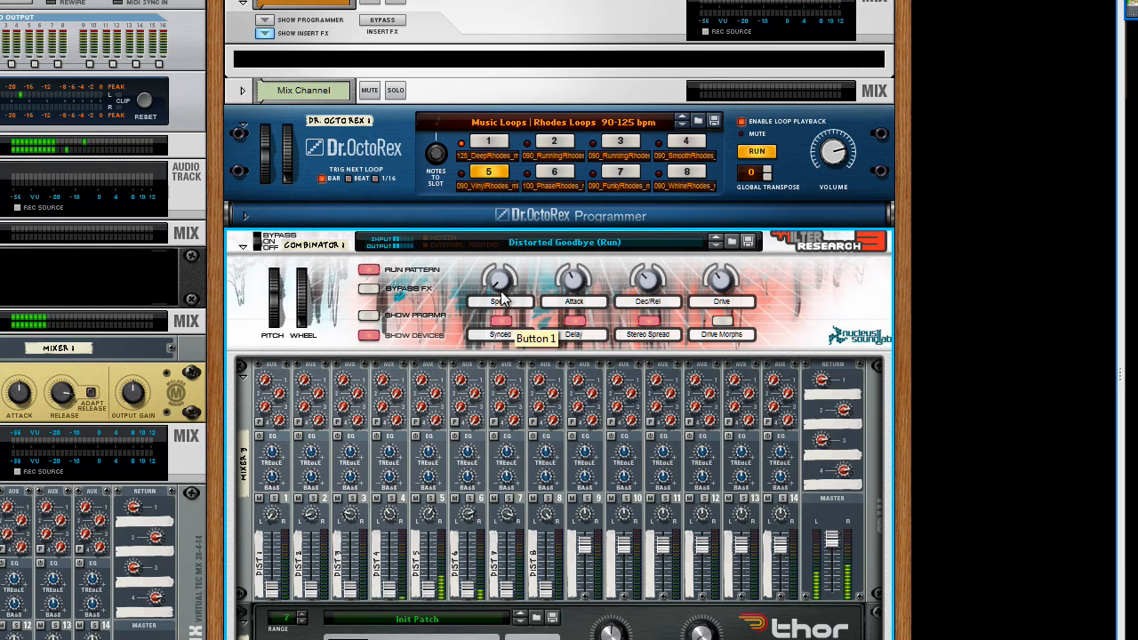
pyautogui.moveTo(510, 251); pyautogui.dragTo(508, 229)
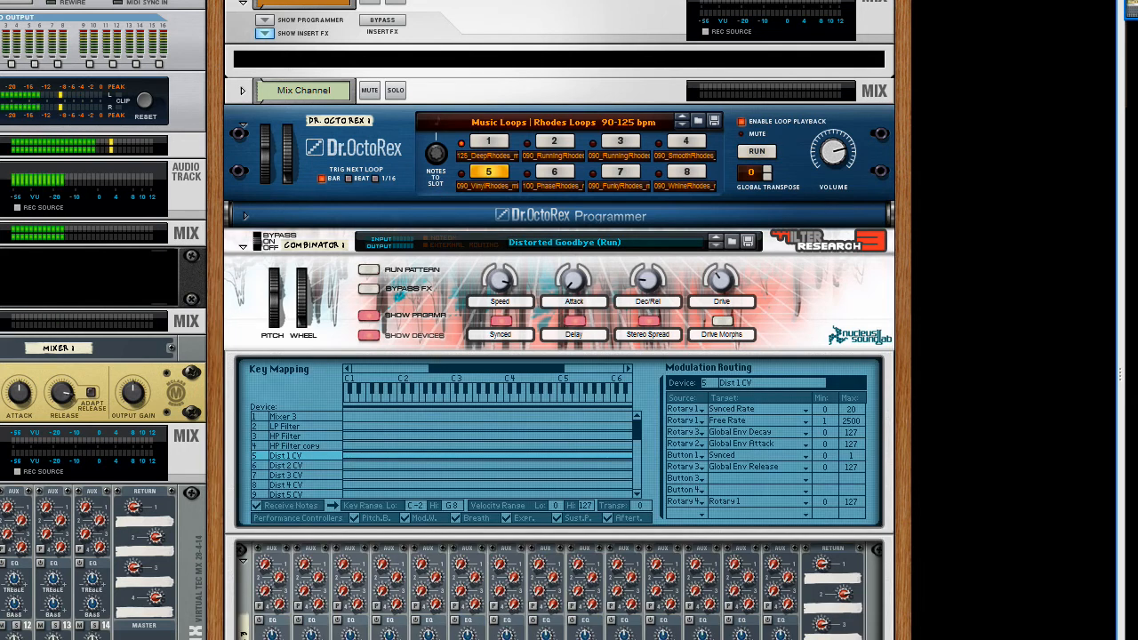
# - Play Dr. OctoRex loop slot 1 and set the Combinator's Drive knob to 31
pyautogui.click(492, 144)
pyautogui.press('space')
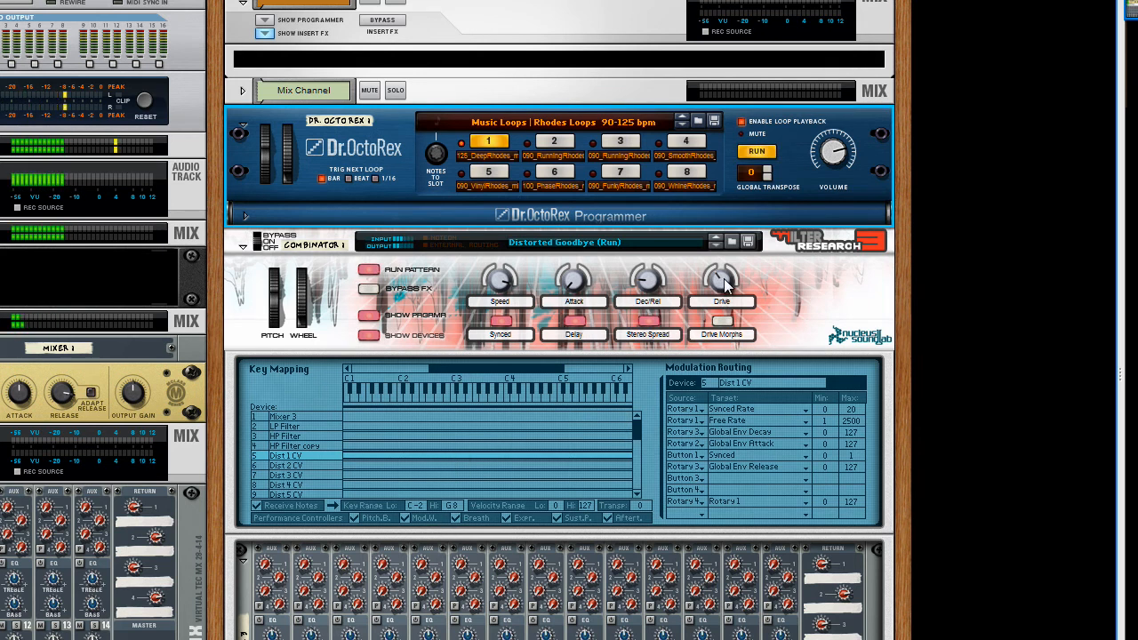
pyautogui.moveTo(725, 283)
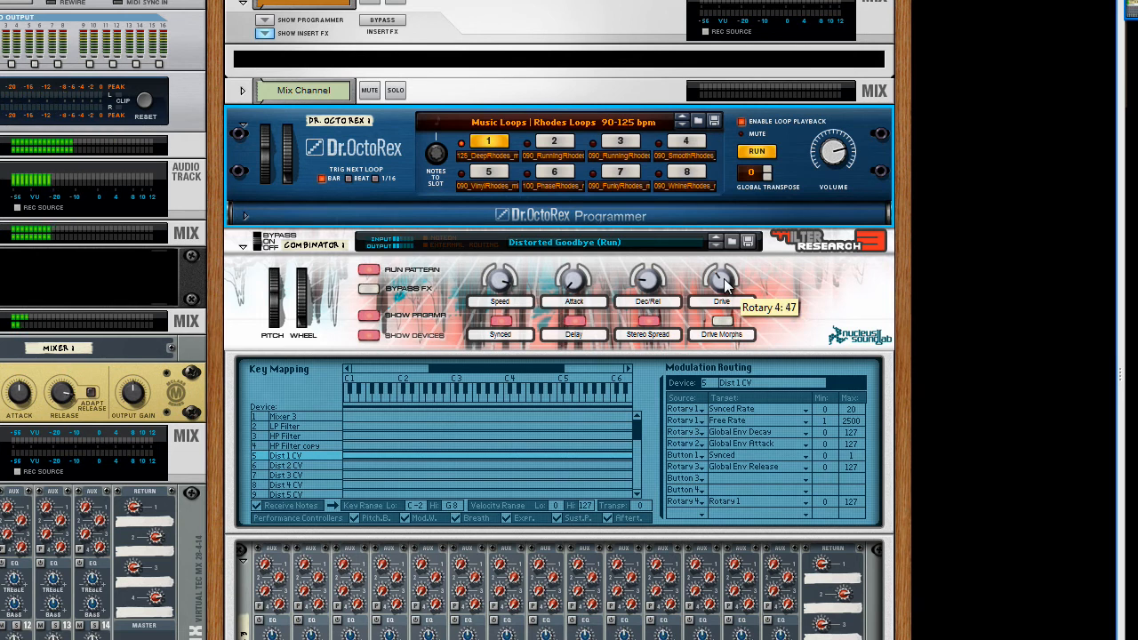
pyautogui.moveTo(724, 283)
pyautogui.mouseDown()
pyautogui.moveTo(723, 305)
pyautogui.moveTo(718, 243)
pyautogui.moveTo(715, 286)
pyautogui.mouseUp()
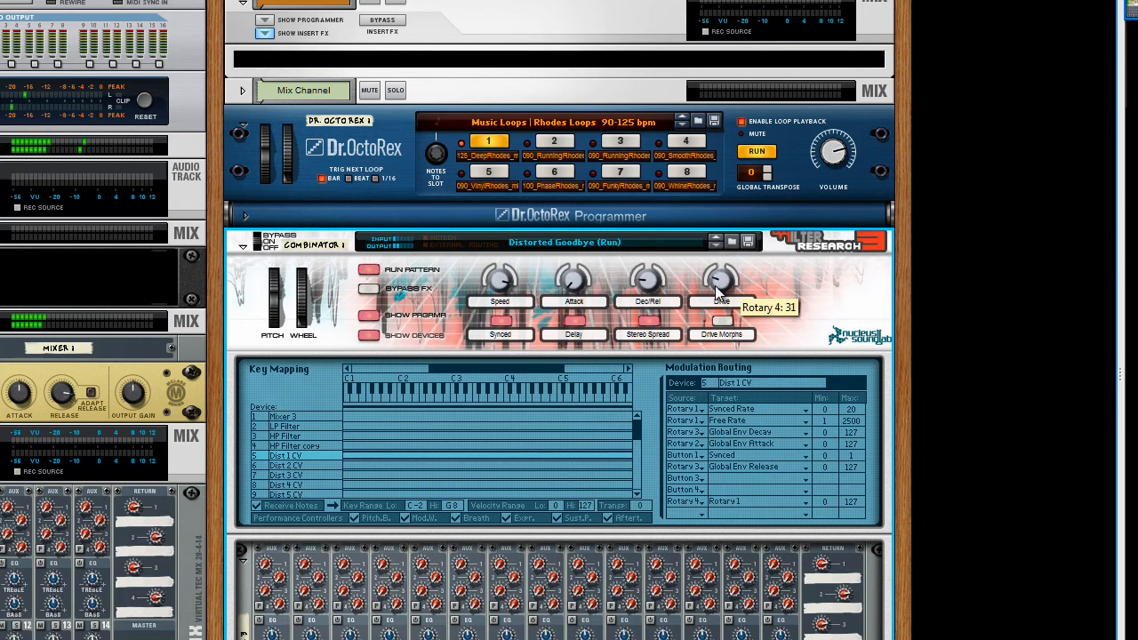
# - Examine the Thor modules, mixers and the eight distortion devices inside the Combinator
pyautogui.scroll(-10, 366, 545)
pyautogui.scroll(-15, 365, 545)
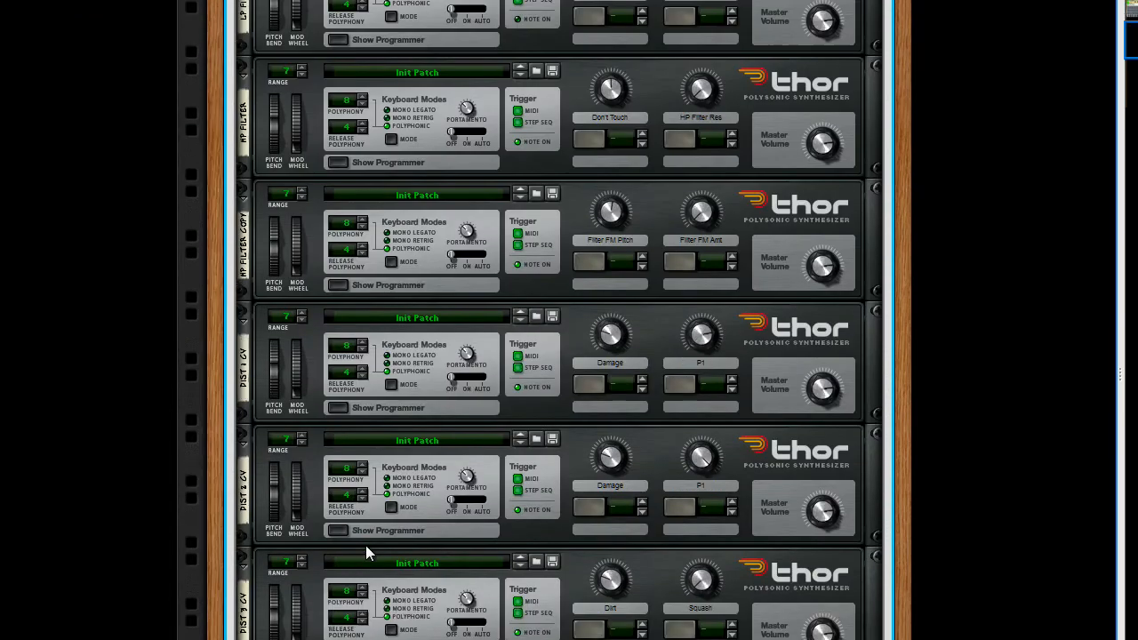
pyautogui.scroll(-2, 365, 552)
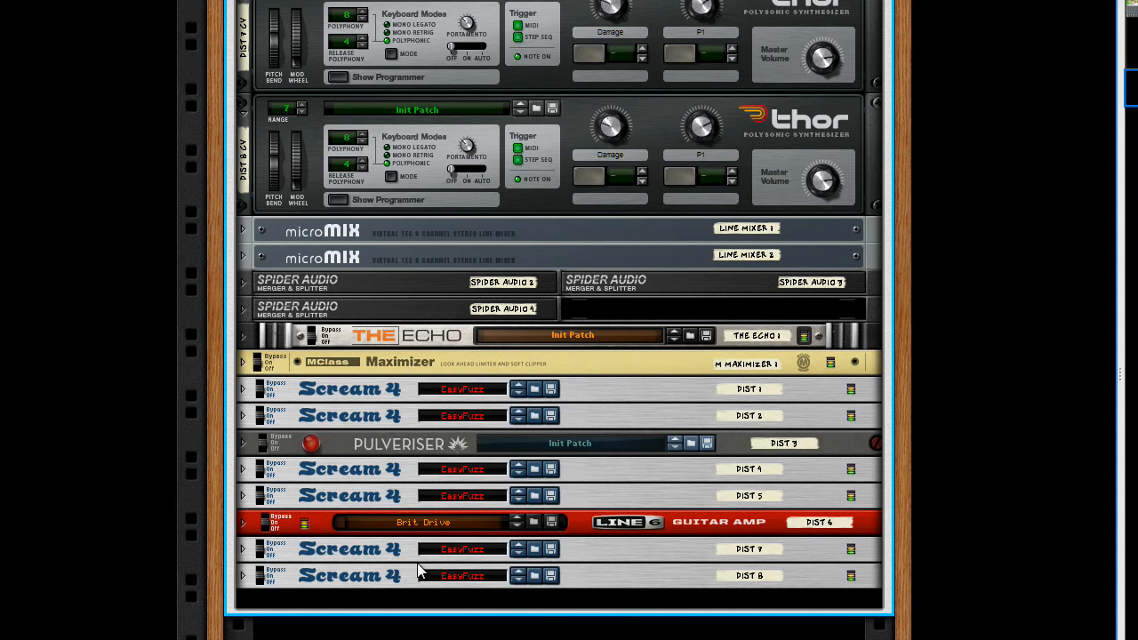
pyautogui.scroll(2, 418, 563)
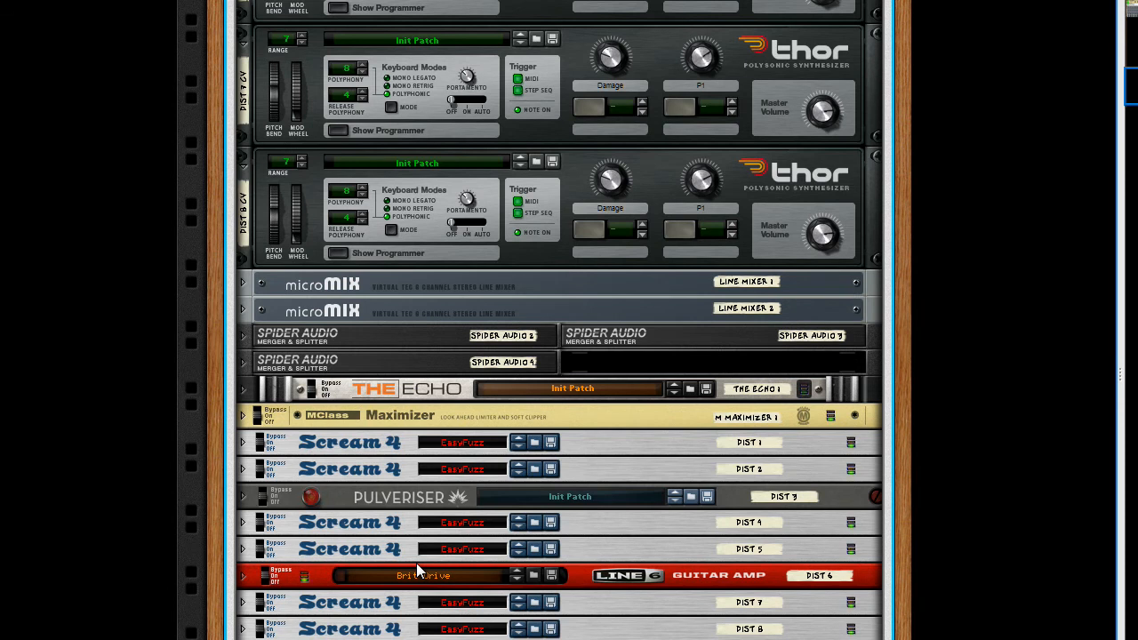
pyautogui.scroll(15, 417, 563)
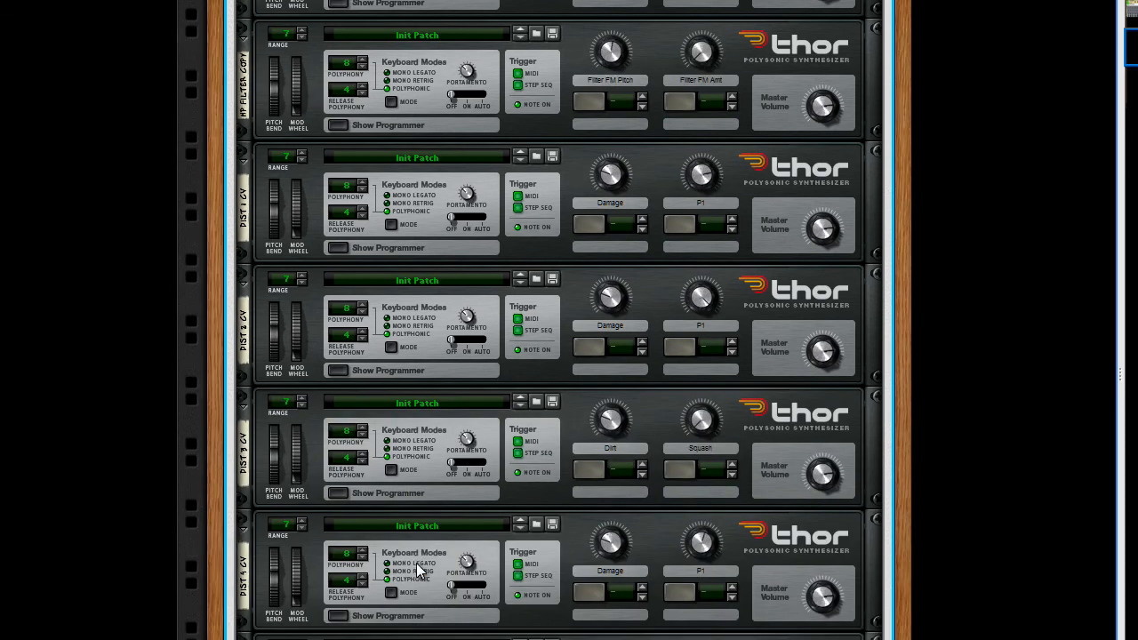
pyautogui.scroll(6, 416, 563)
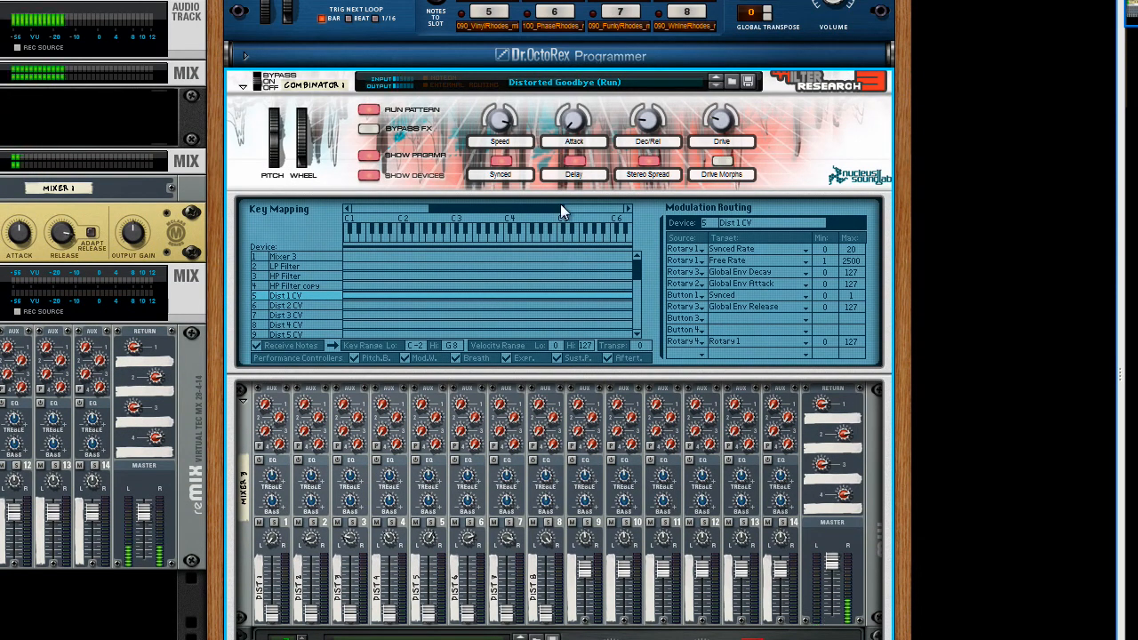
# - Switch off Delay and Stereo Spread to hear the difference, and switch both back on
pyautogui.click(578, 161)
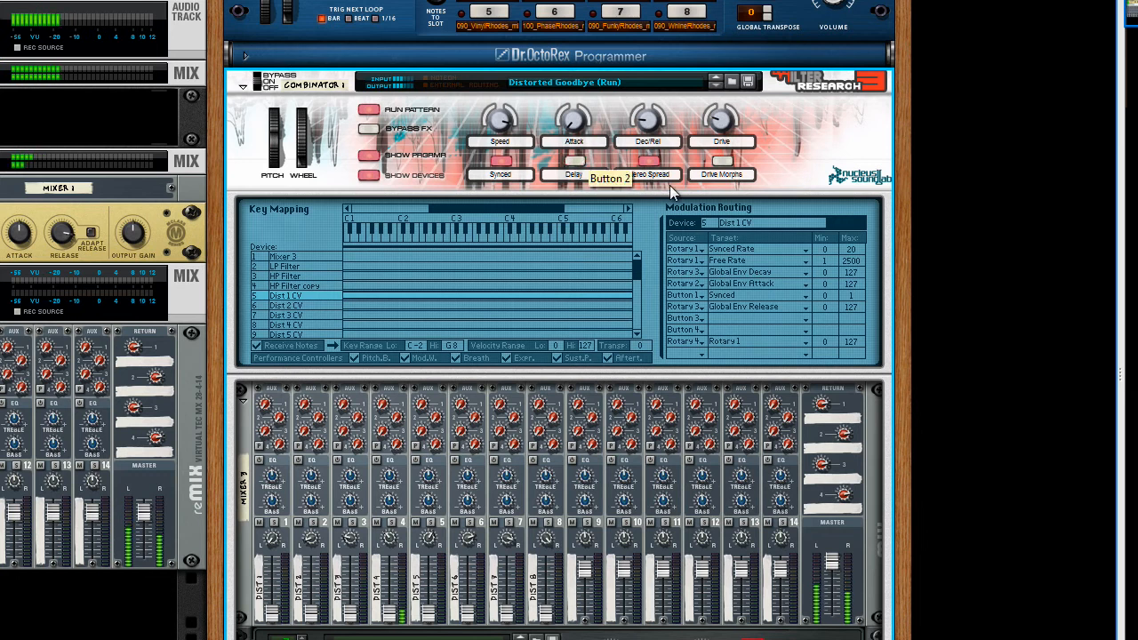
pyautogui.click(650, 161)
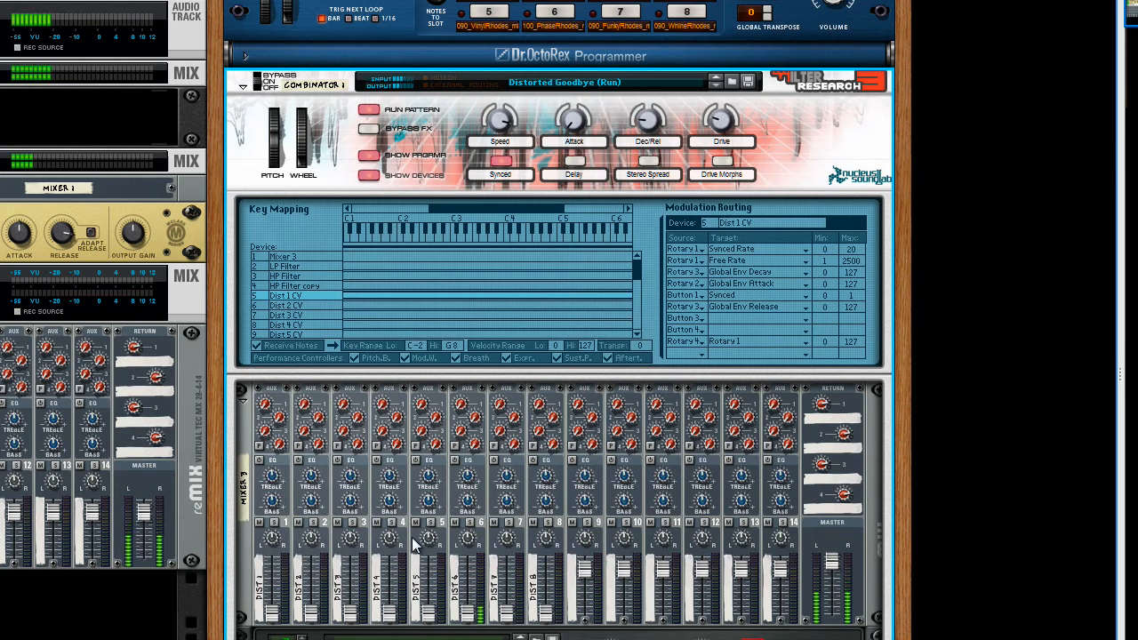
pyautogui.click(654, 161)
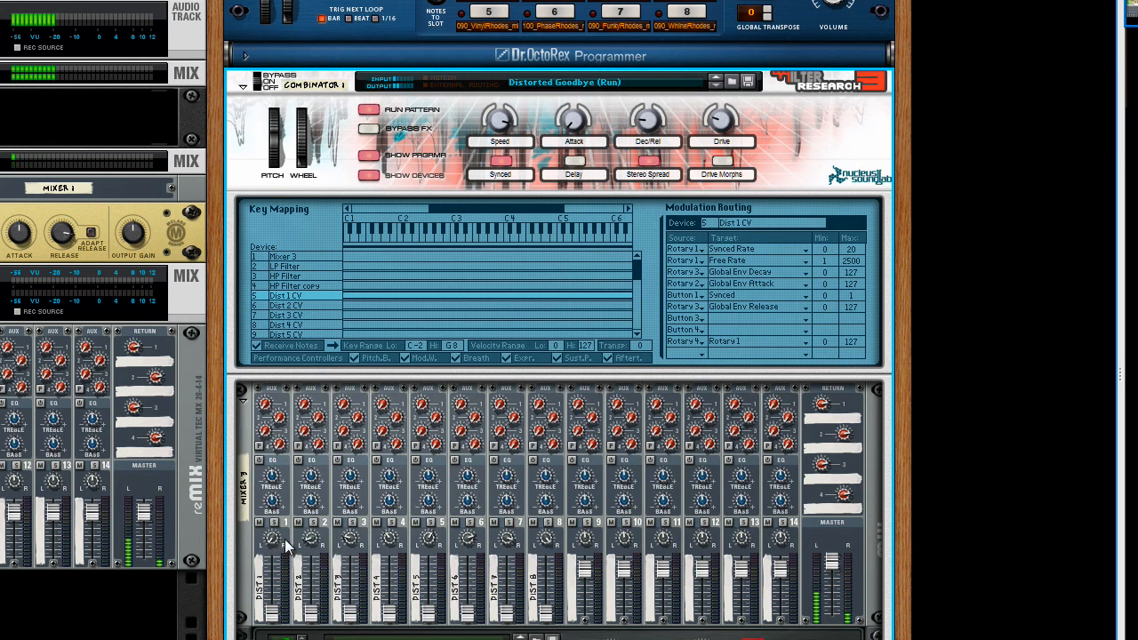
pyautogui.click(575, 162)
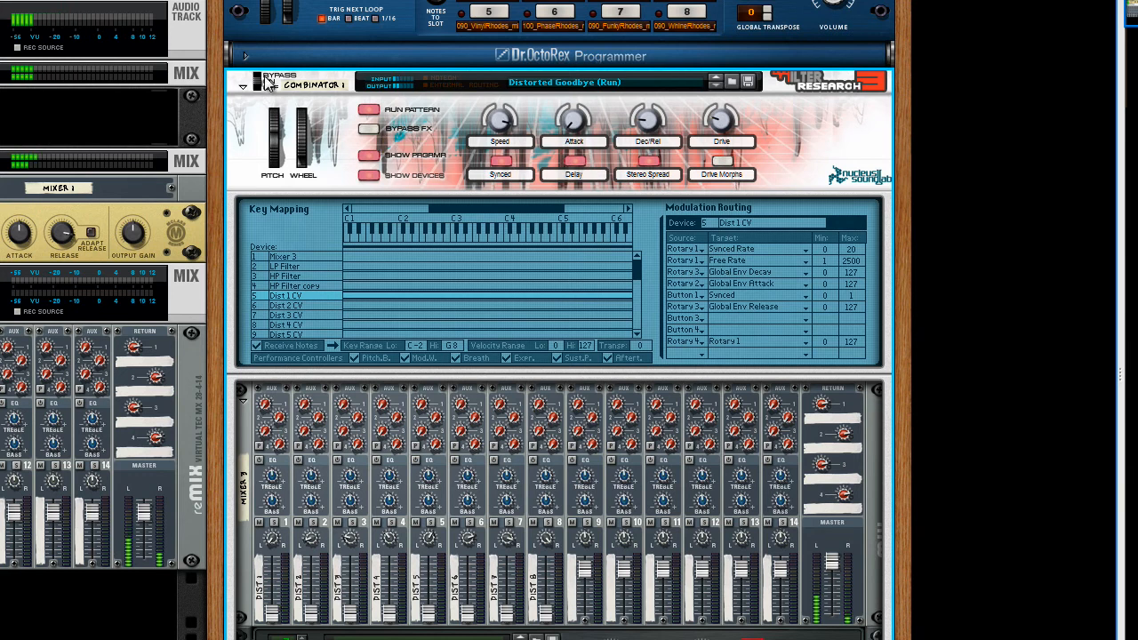
# - Bypass the Combinator briefly, switch it back on and restart playback
pyautogui.click(258, 82)
pyautogui.click(258, 82)
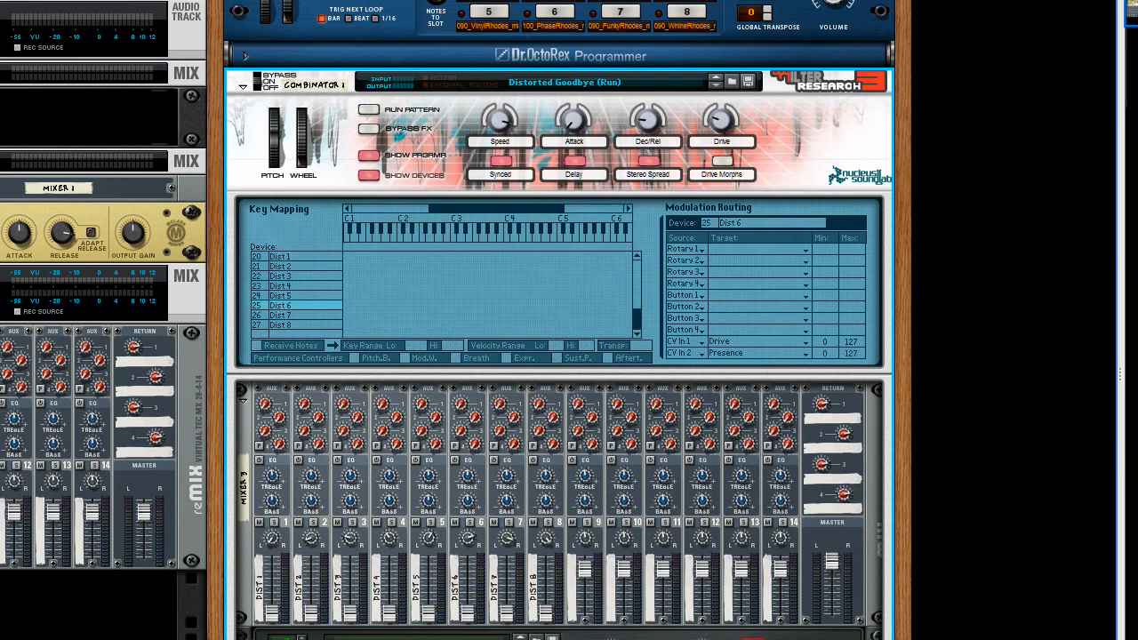
pyautogui.press('space')
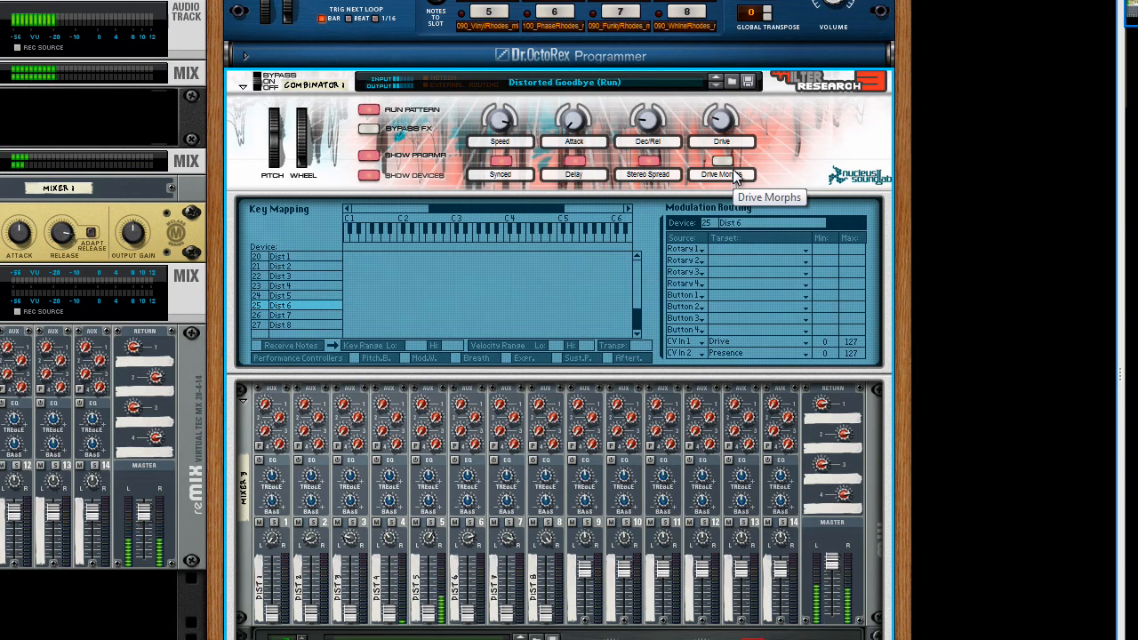
# - Unfold the Scream 4 unit labelled Dist 1 to inspect its settings, and fold it again
pyautogui.scroll(-15, 680, 182)
pyautogui.scroll(-15, 462, 414)
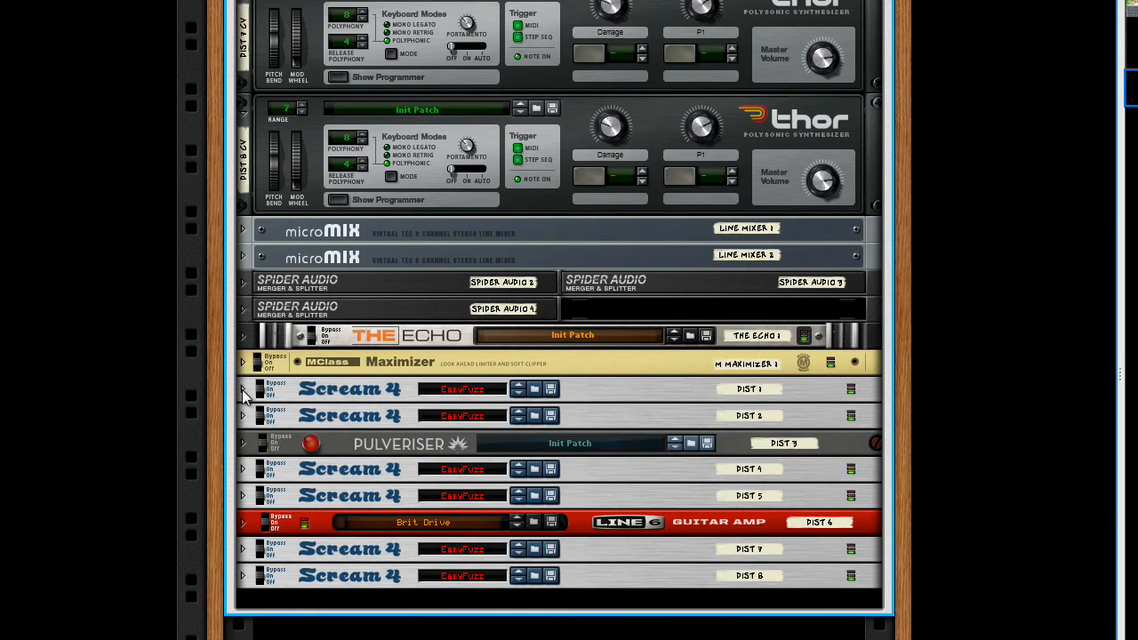
pyautogui.click(241, 390)
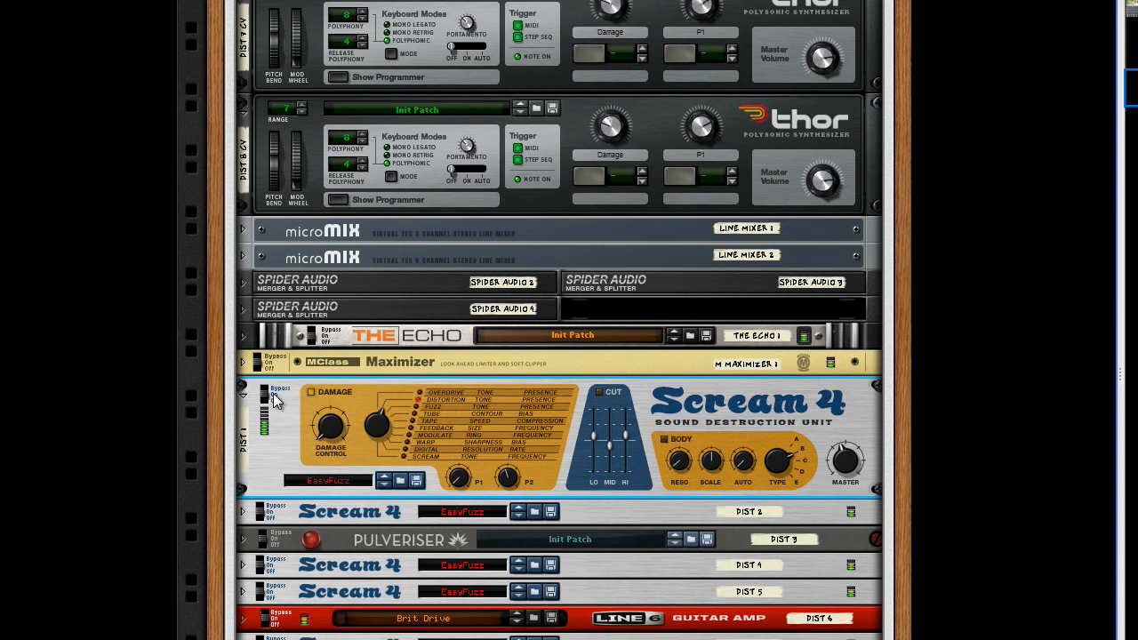
pyautogui.click(243, 394)
pyautogui.scroll(15, 442, 434)
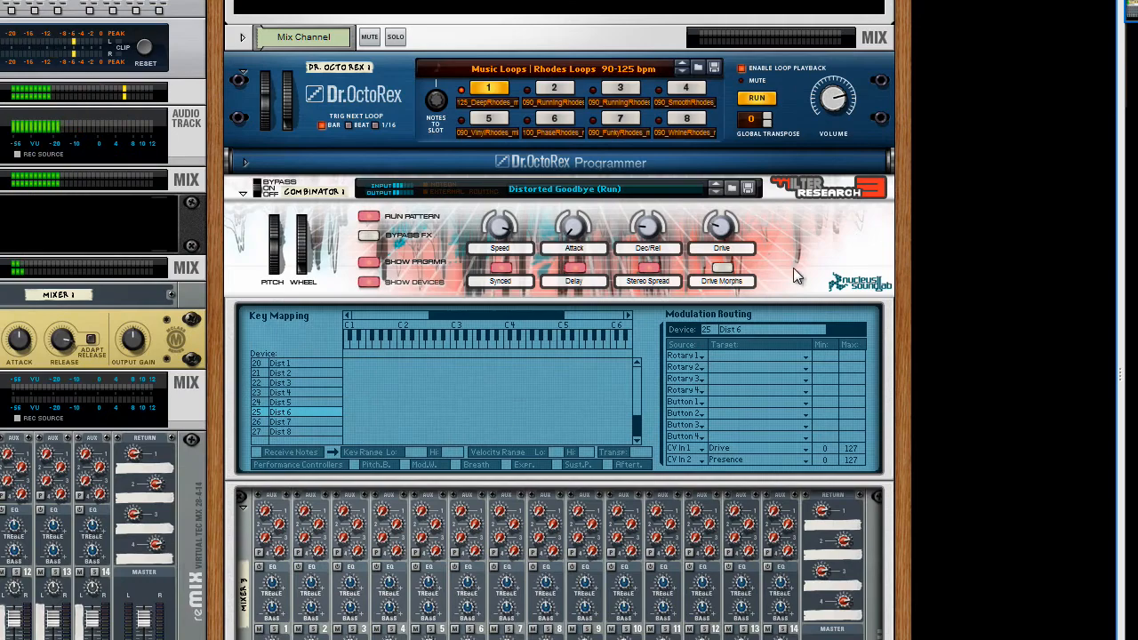
# - Switch on Drive Morphs and raise the Combinator's Drive knob to 89
pyautogui.click(725, 269)
pyautogui.moveTo(727, 231)
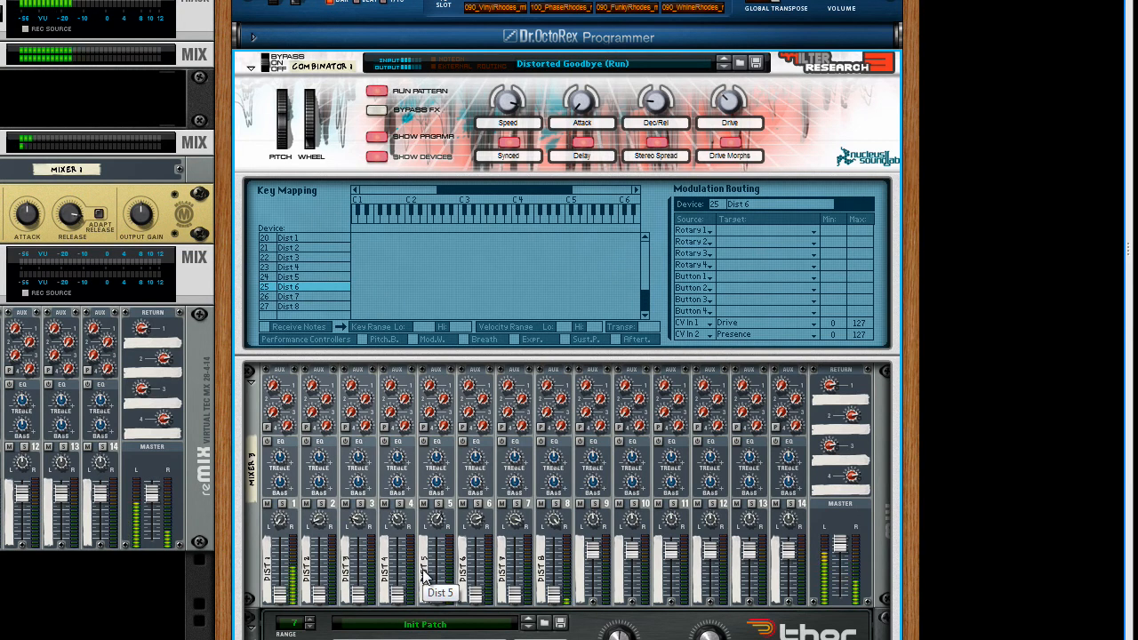
pyautogui.moveTo(738, 101); pyautogui.dragTo(741, 86)
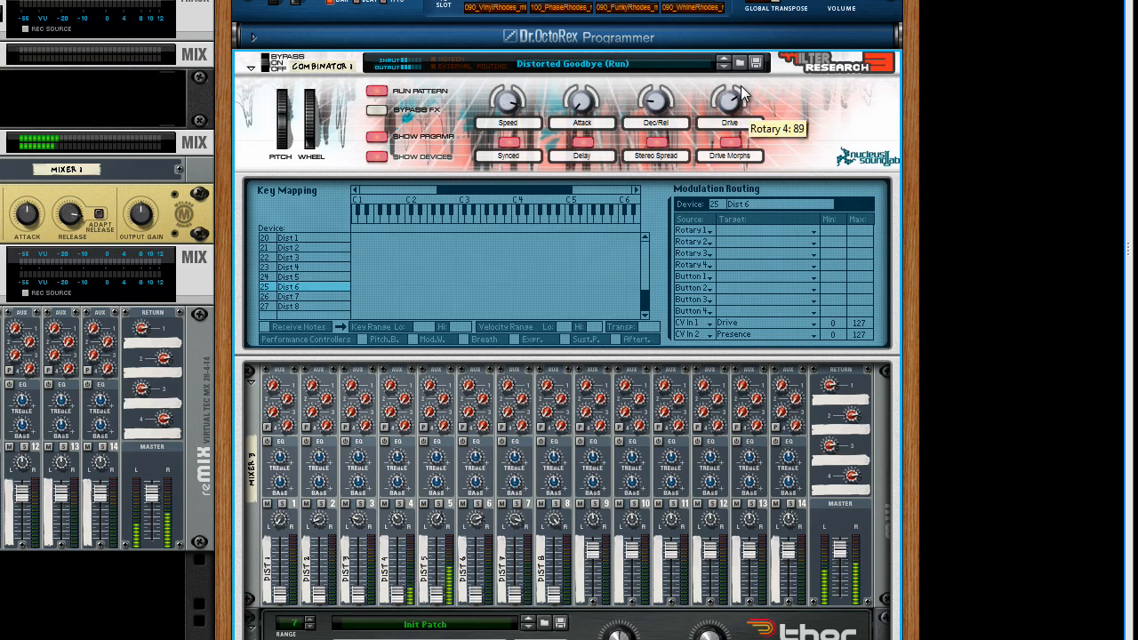
# - Switch Drive Morphs off and on again to compare, and turn the Drive knob down
pyautogui.click(731, 142)
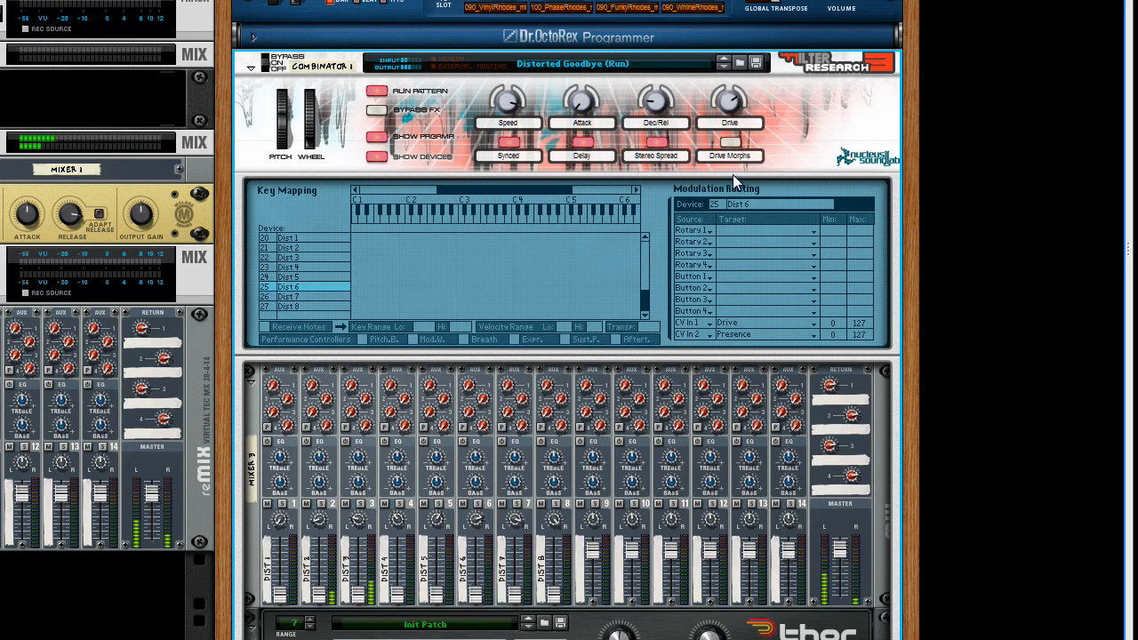
pyautogui.click(736, 144)
pyautogui.moveTo(729, 96); pyautogui.dragTo(728, 121)
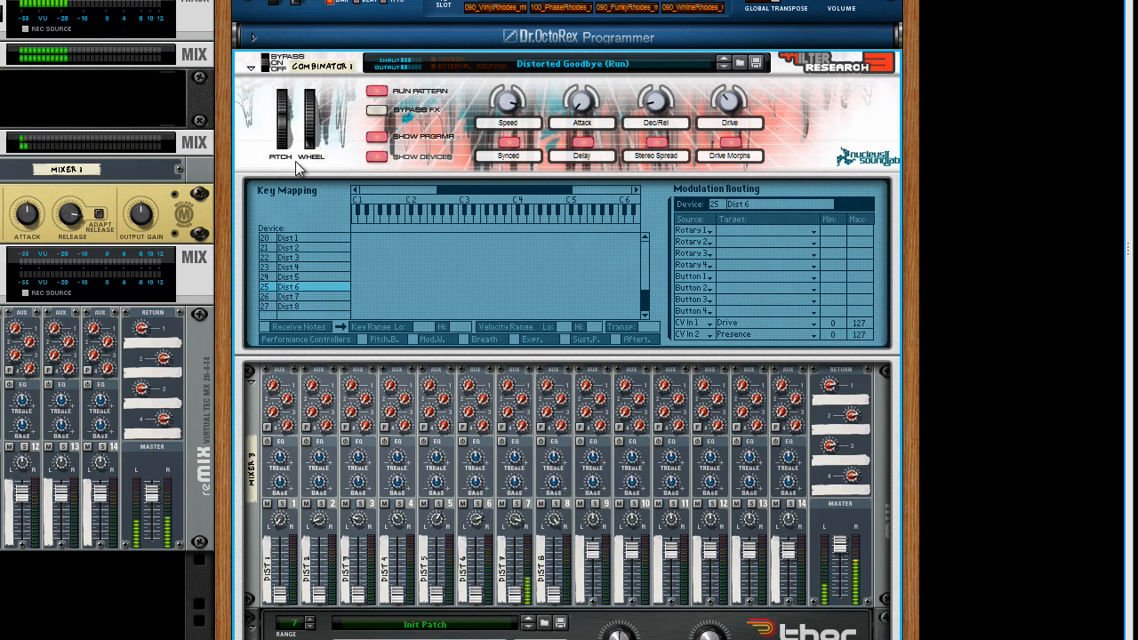
# - Try the Combinator's modulation wheel and push its pitch wheel up to 8,191
pyautogui.moveTo(311, 145)
pyautogui.mouseDown()
pyautogui.moveTo(310, 83)
pyautogui.moveTo(315, 154)
pyautogui.mouseUp()
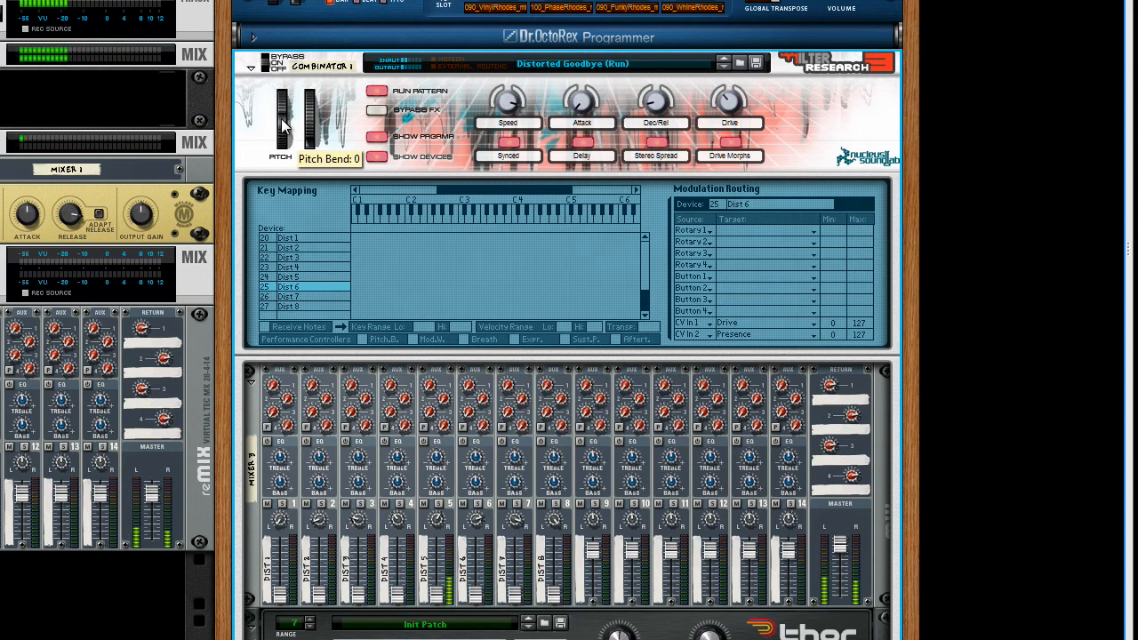
pyautogui.moveTo(282, 126); pyautogui.dragTo(284, 89)
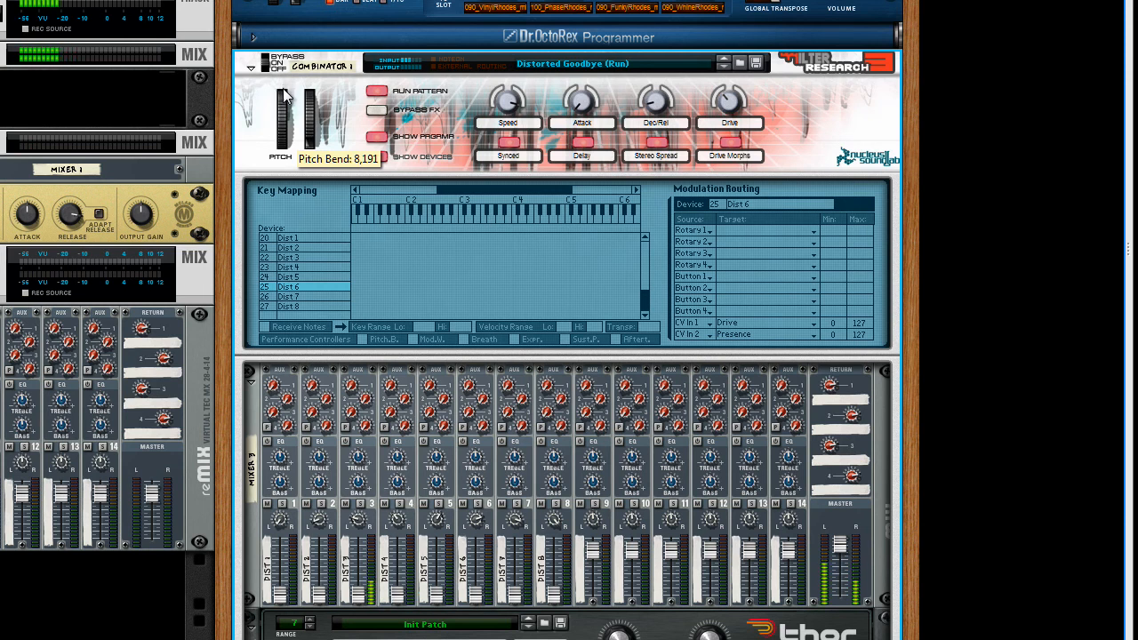
# - Sweep the Combinator's pitch wheel down from its upper end and return it to 0
pyautogui.moveTo(283, 96); pyautogui.dragTo(285, 99)
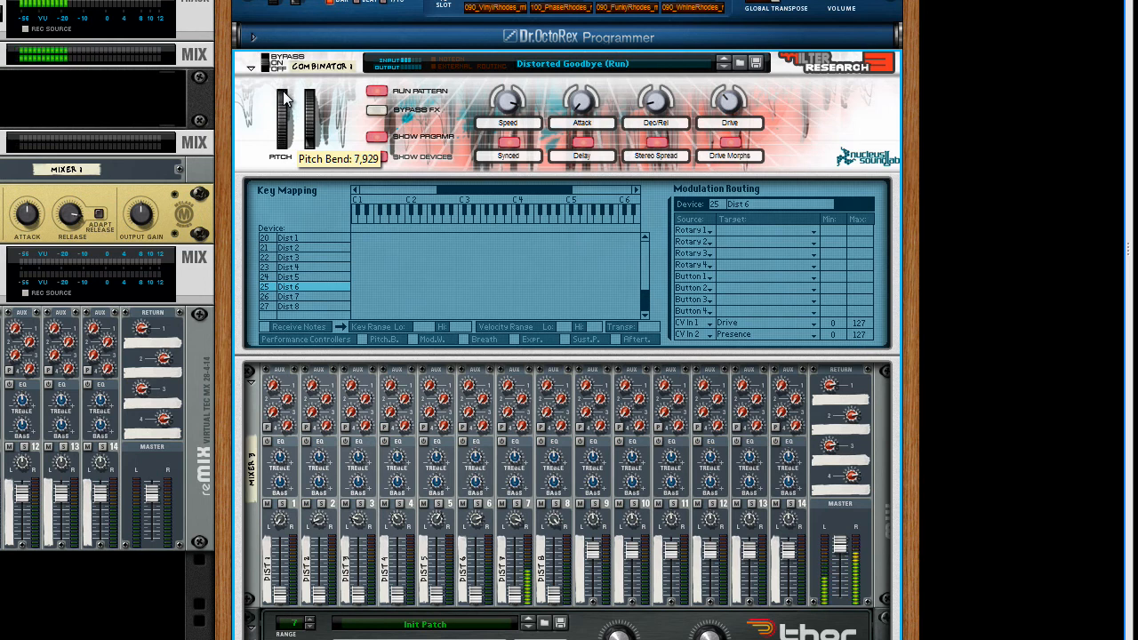
pyautogui.moveTo(284, 92); pyautogui.dragTo(288, 155)
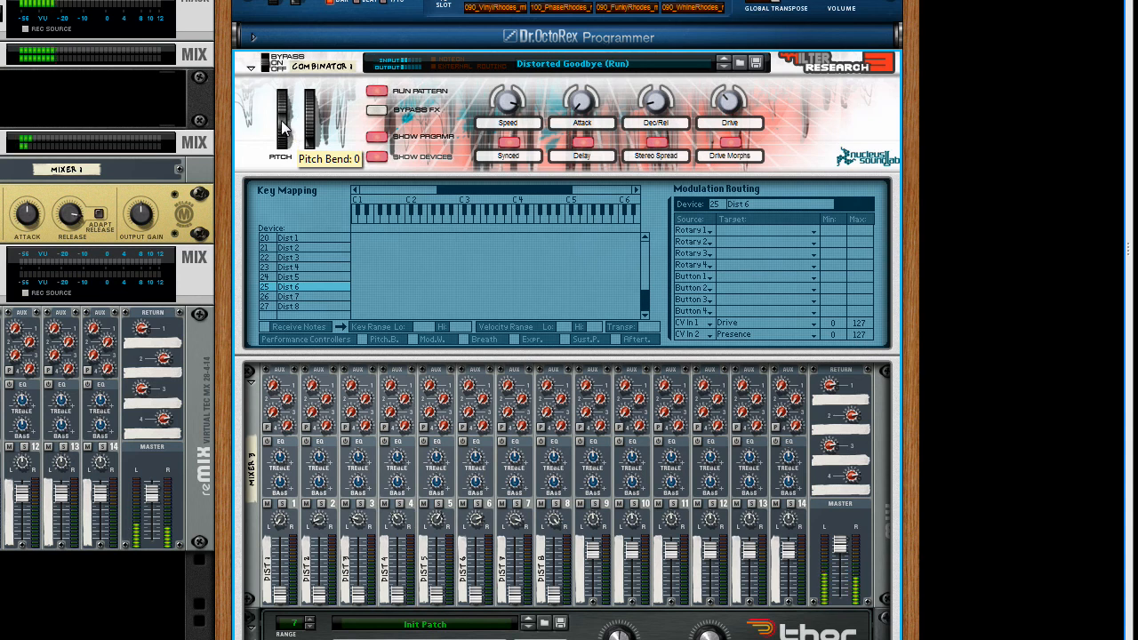
pyautogui.moveTo(282, 121)
pyautogui.mouseDown()
pyautogui.moveTo(281, 159)
pyautogui.moveTo(282, 135)
pyautogui.mouseUp()
# - Try more filter resonance by raising the LP Filter Res knob to 113 and the HP Filter Res knob to 98
pyautogui.scroll(-6, 400, 249)
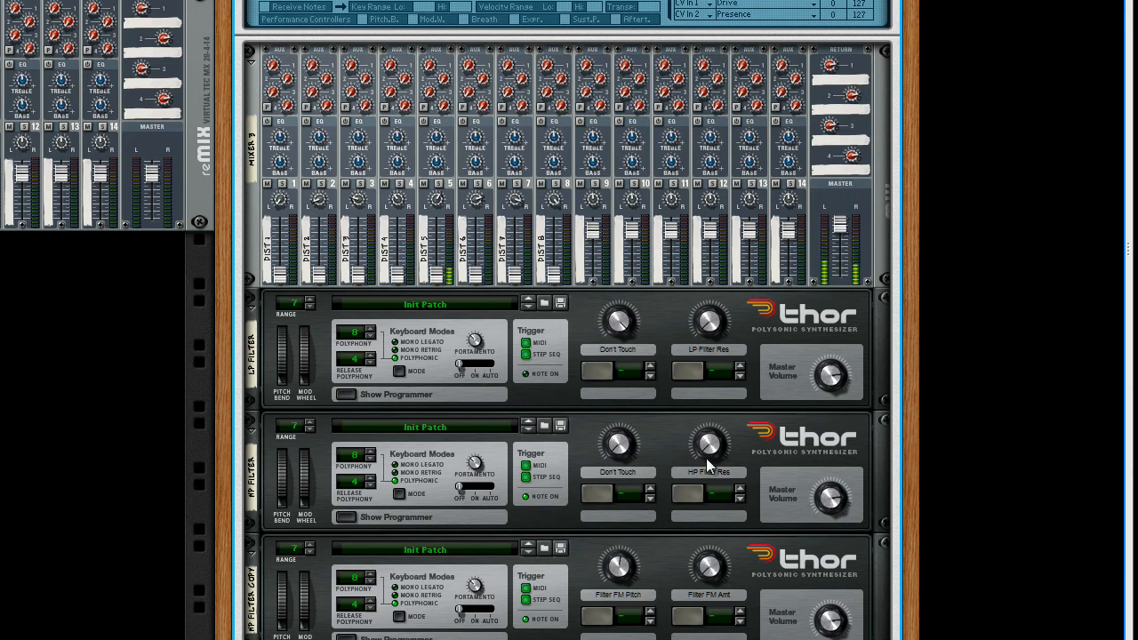
pyautogui.click(716, 323)
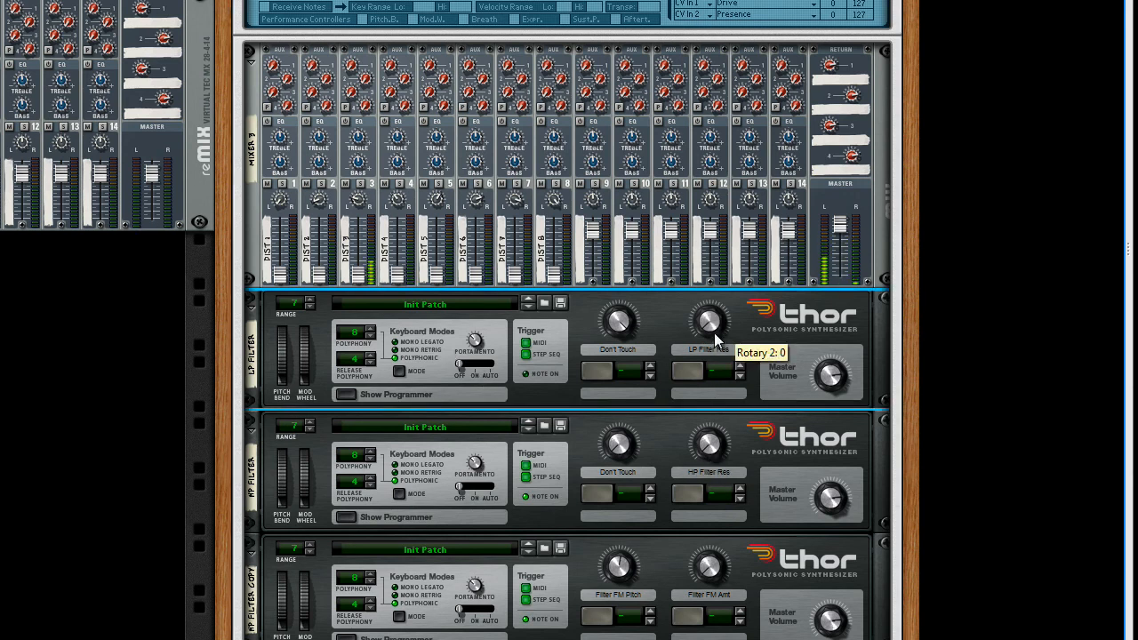
pyautogui.click(720, 442)
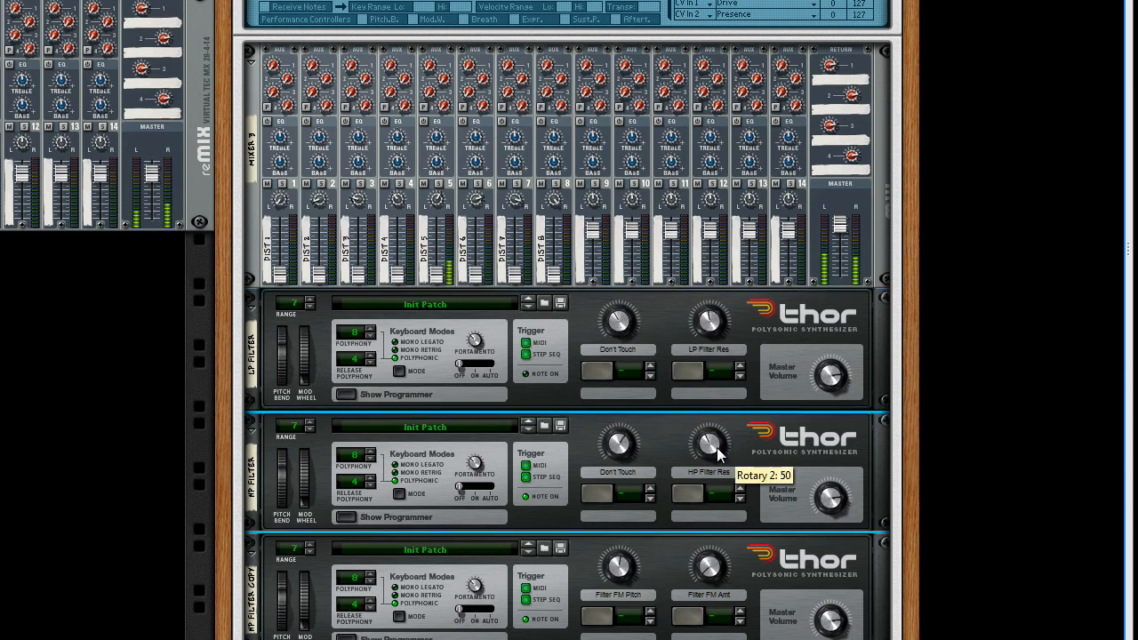
pyautogui.click(711, 319)
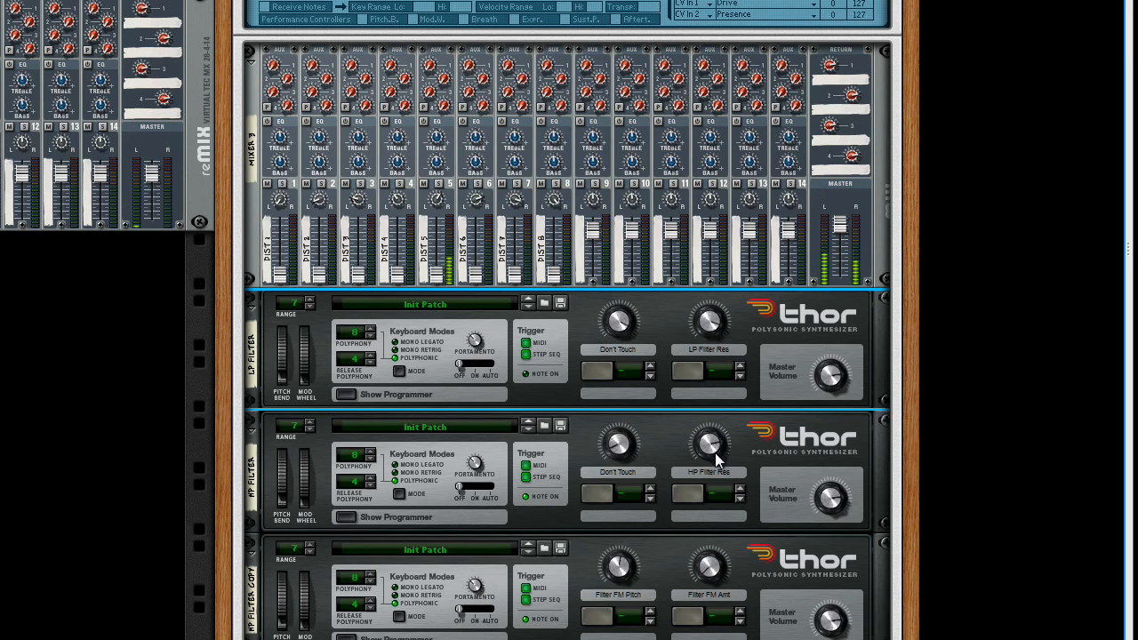
pyautogui.moveTo(714, 452)
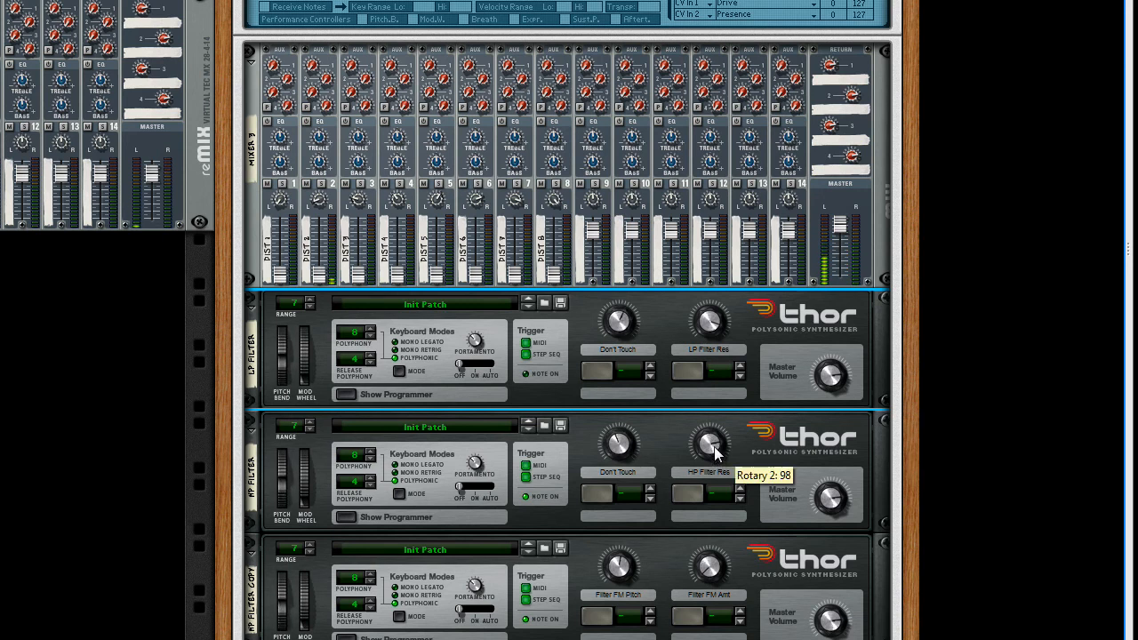
pyautogui.moveTo(707, 327)
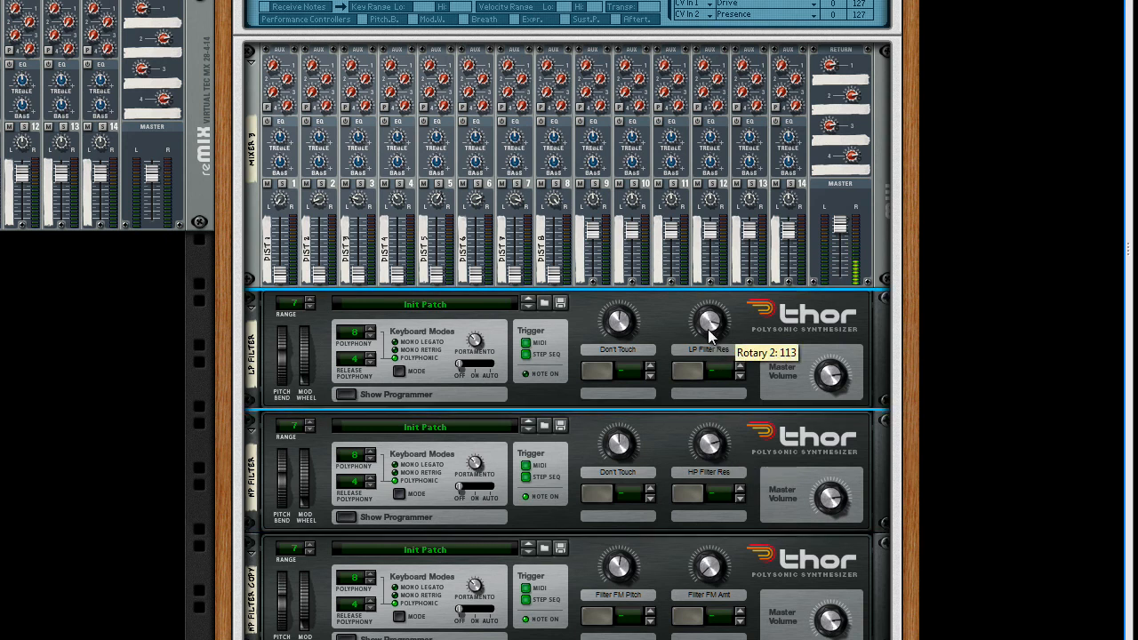
# - On the HP Filter Copy Thor, raise Filter FM Amt and sweep Filter FM Pitch up to 86 and back to 64
pyautogui.scroll(-5, 673, 508)
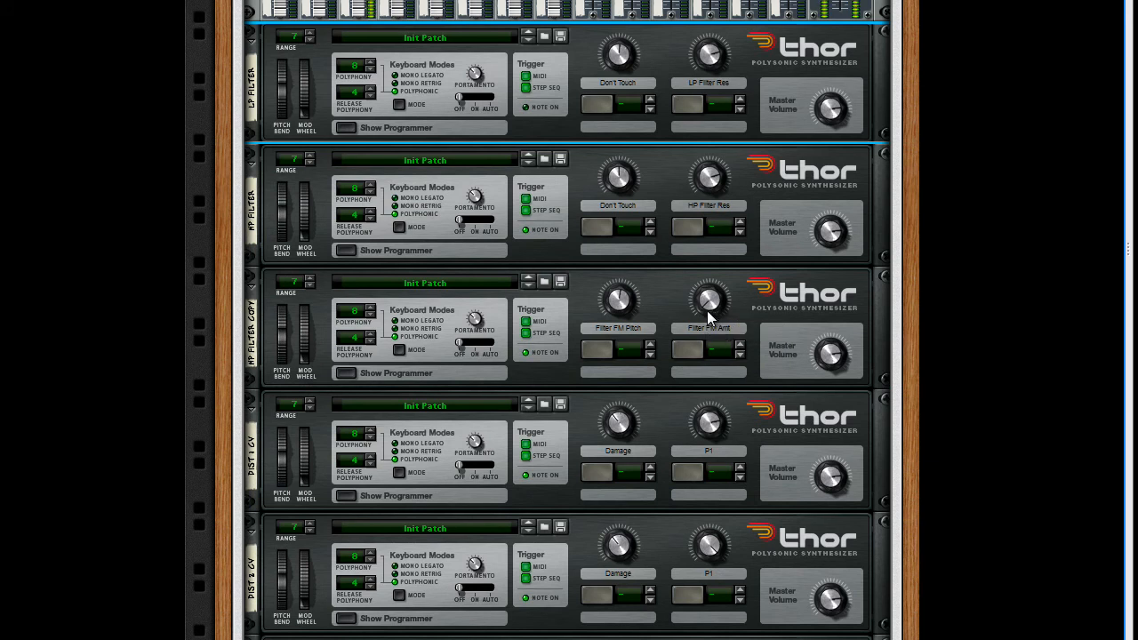
pyautogui.click(707, 310)
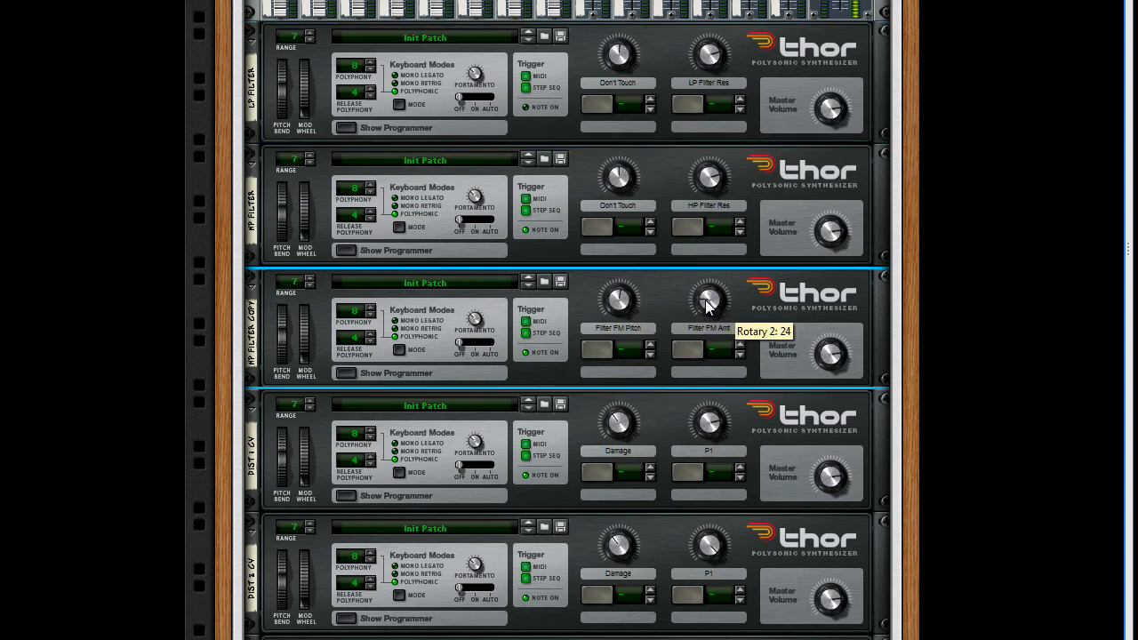
pyautogui.scroll(8, 707, 305)
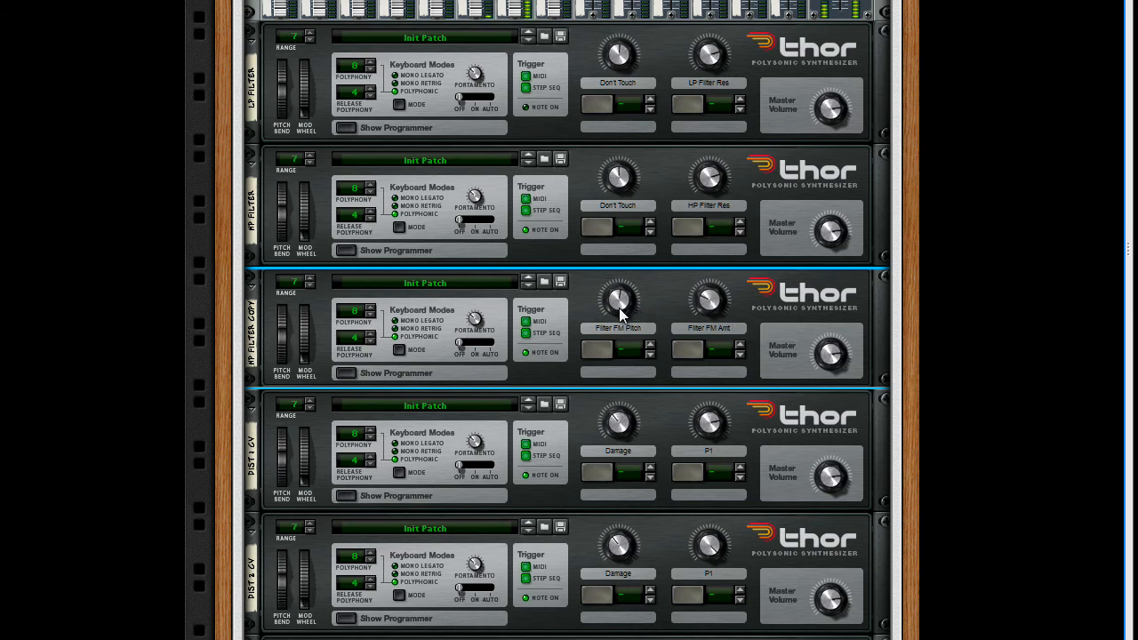
pyautogui.moveTo(619, 307)
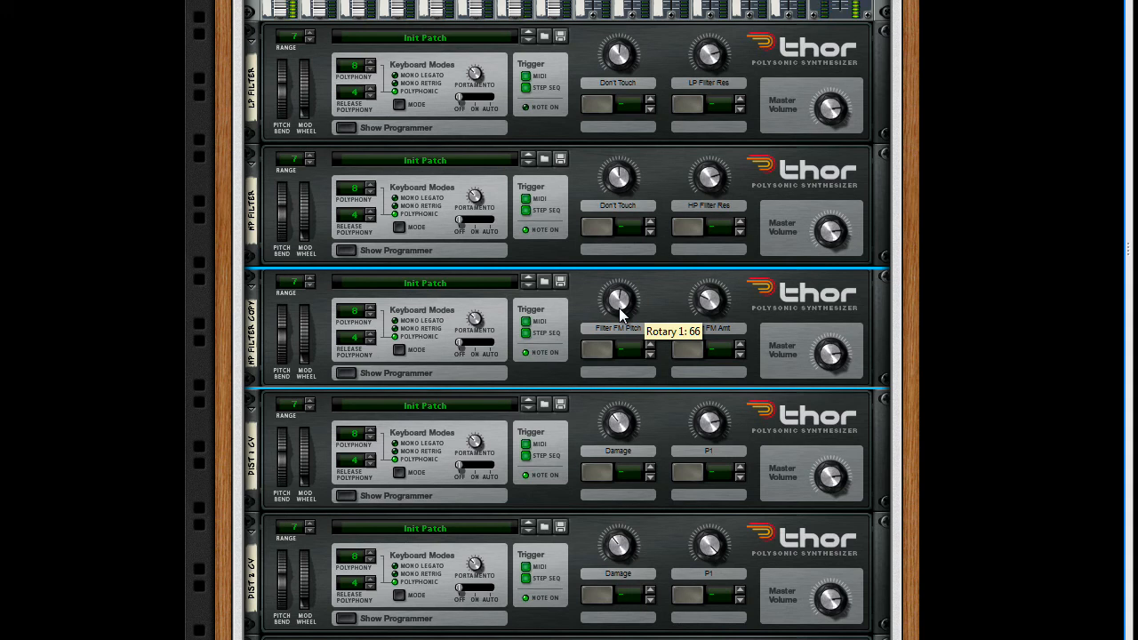
pyautogui.scroll(3, 619, 307)
pyautogui.scroll(2, 619, 305)
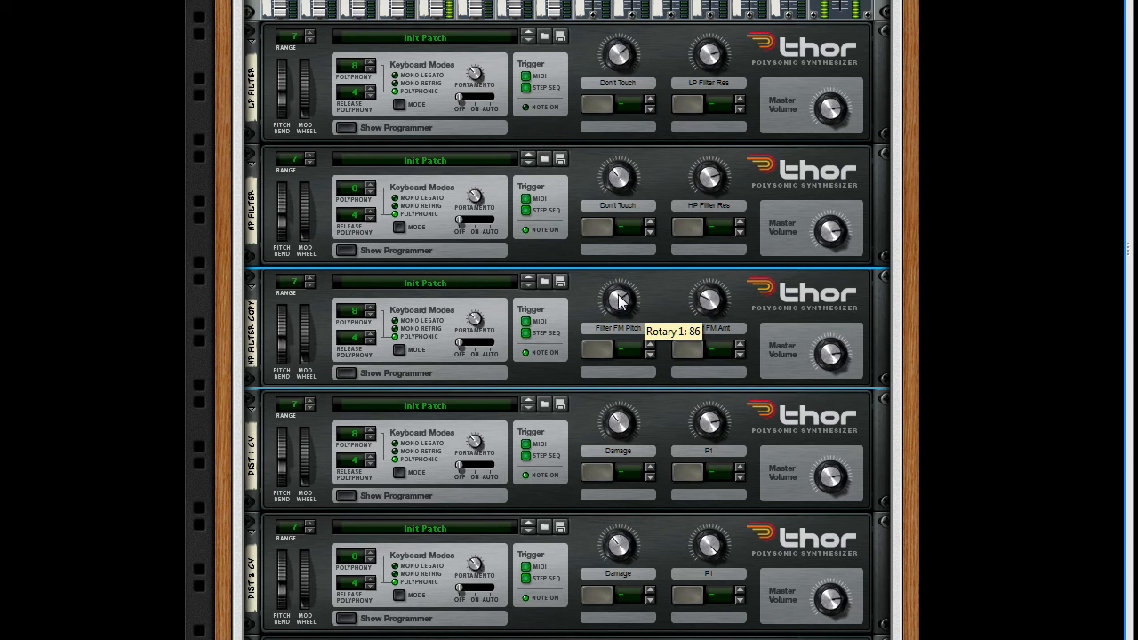
pyautogui.moveTo(714, 307)
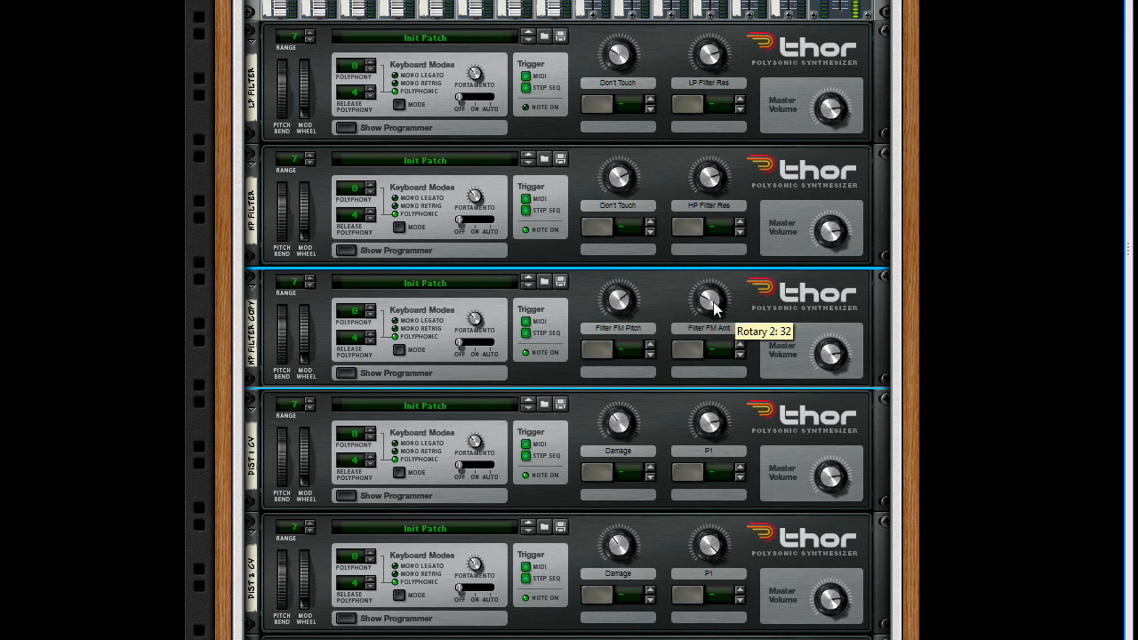
pyautogui.moveTo(714, 307); pyautogui.dragTo(714, 267)
pyautogui.moveTo(622, 299); pyautogui.dragTo(620, 308)
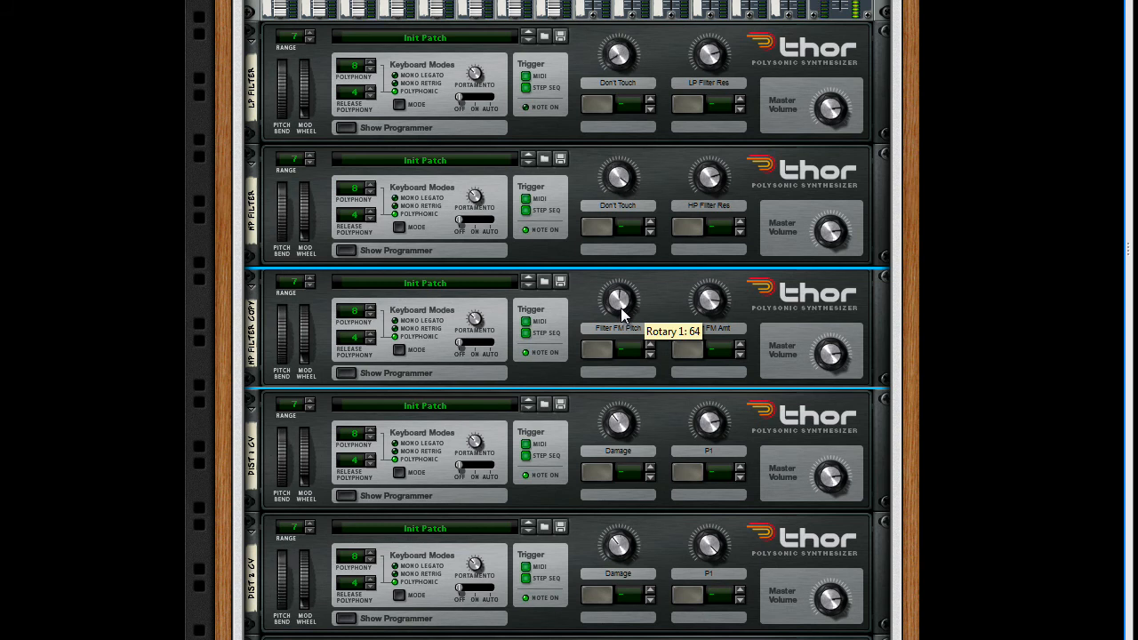
# - Turn the HP Filter Res, LP Filter Res and Filter FM Amt knobs back down
pyautogui.click(711, 203)
pyautogui.moveTo(711, 198); pyautogui.dragTo(711, 233)
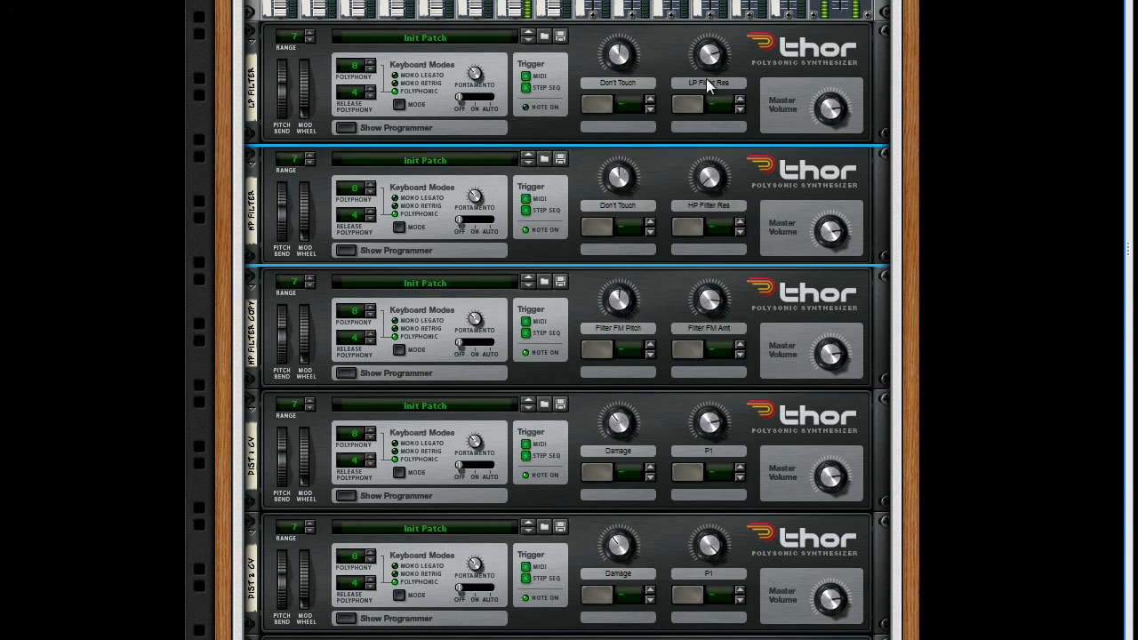
pyautogui.moveTo(708, 56); pyautogui.dragTo(713, 177)
pyautogui.moveTo(710, 297); pyautogui.dragTo(709, 358)
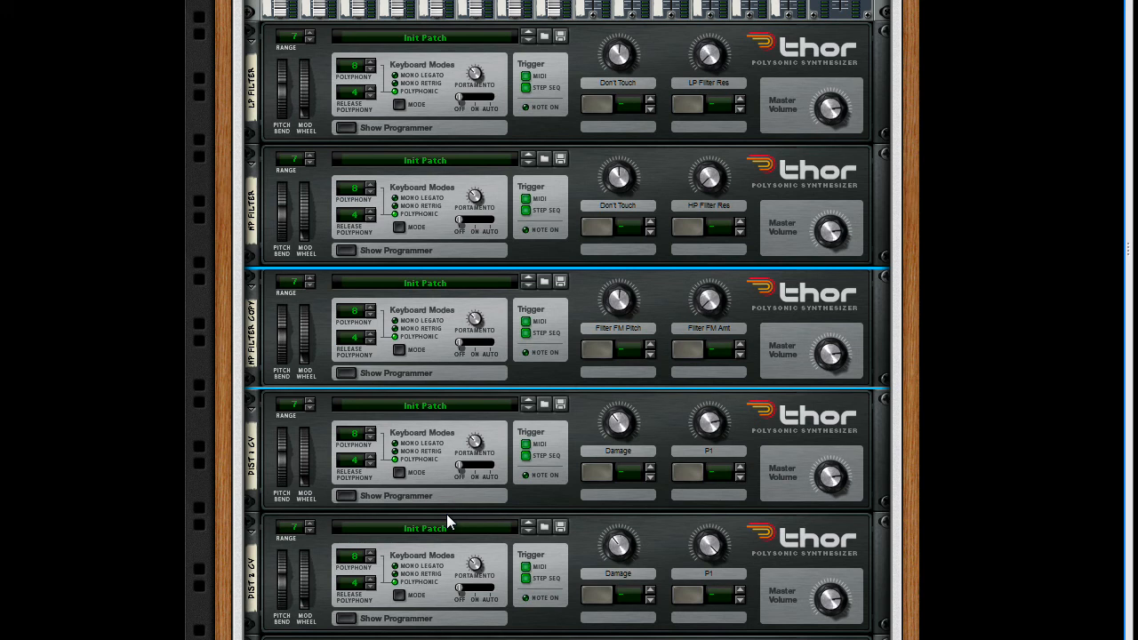
# - Examine the two rotary knobs on each Dist CV Thor, including Damage, P1, Dirt, Squash, Drive and Presence
pyautogui.scroll(-3, 456, 493)
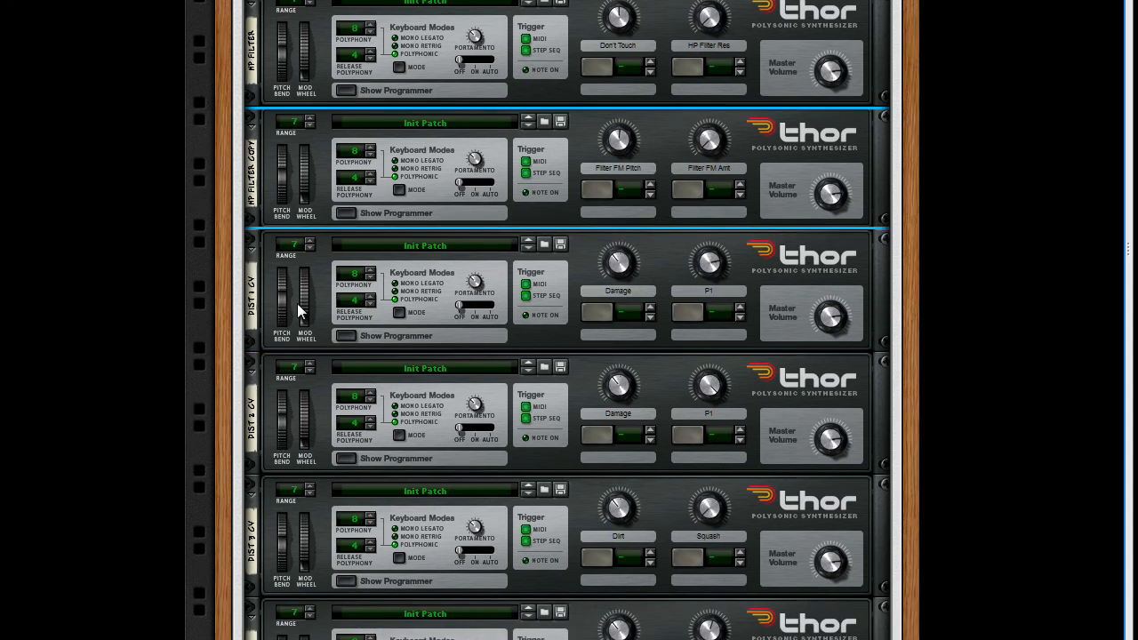
pyautogui.scroll(2, 343, 230)
pyautogui.scroll(-1, 333, 290)
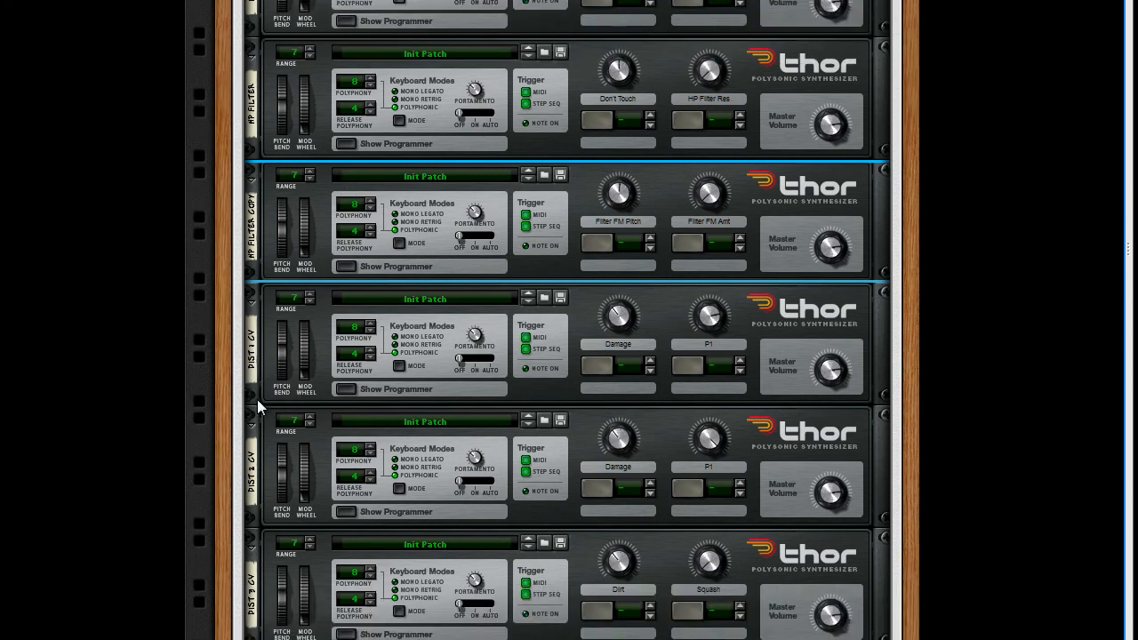
pyautogui.scroll(-1, 255, 418)
pyautogui.scroll(-6, 256, 425)
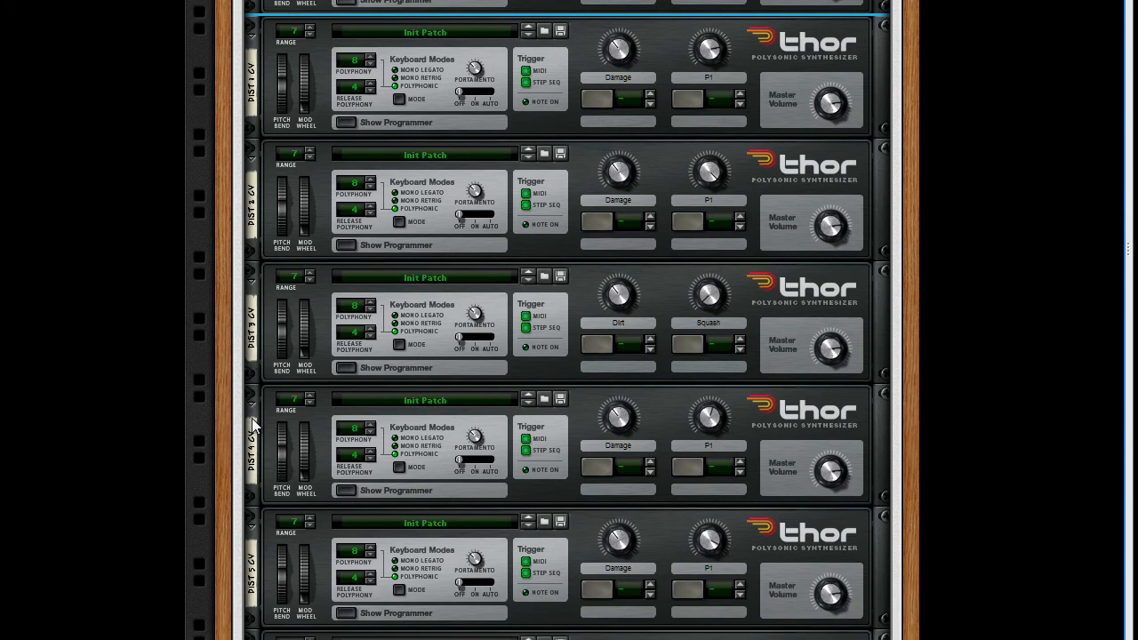
pyautogui.scroll(-5, 255, 425)
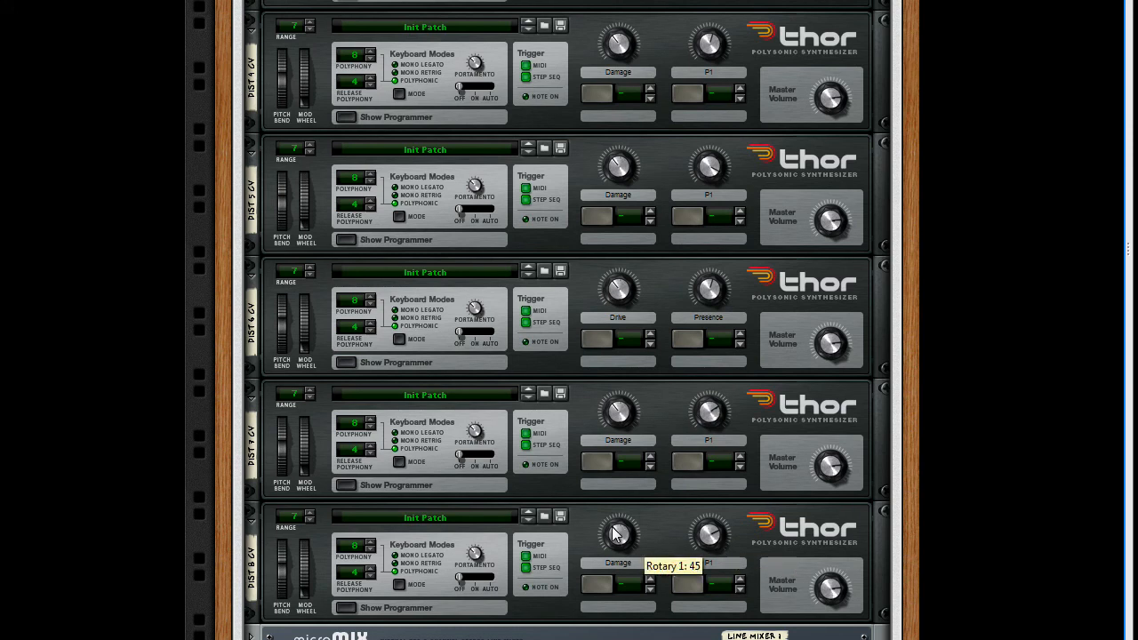
pyautogui.scroll(1, 616, 531)
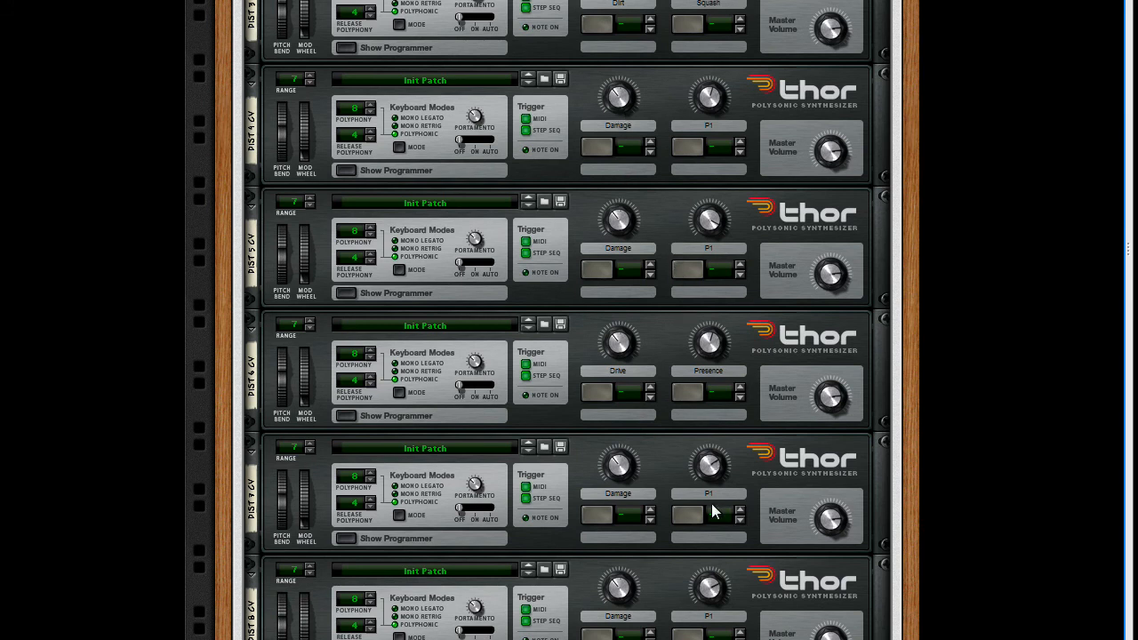
pyautogui.scroll(-1, 712, 512)
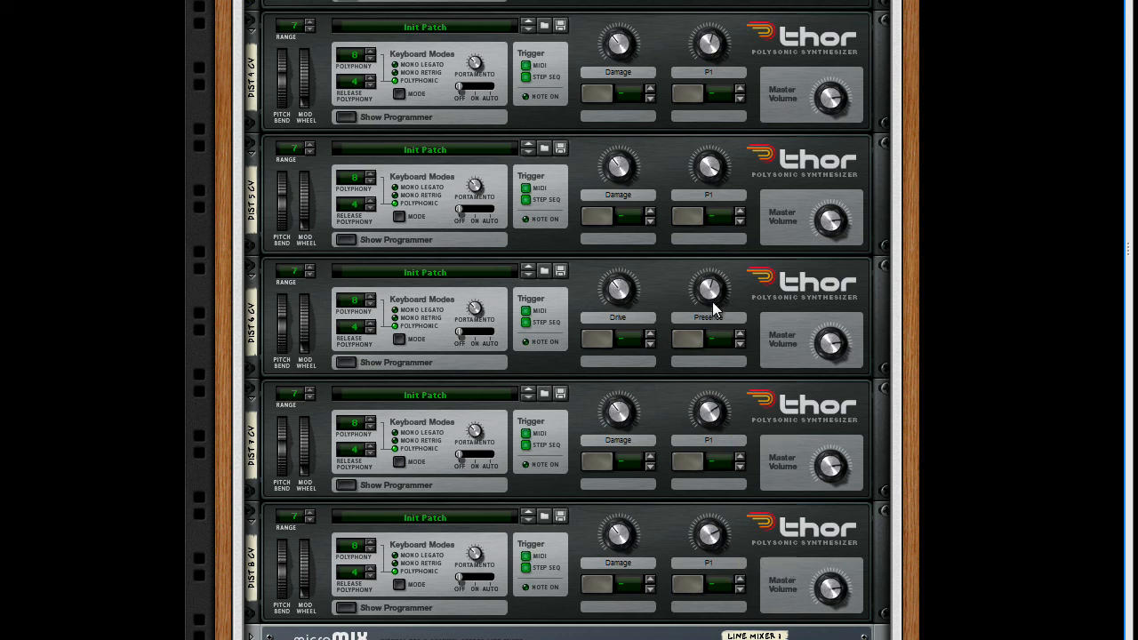
pyautogui.scroll(3, 712, 301)
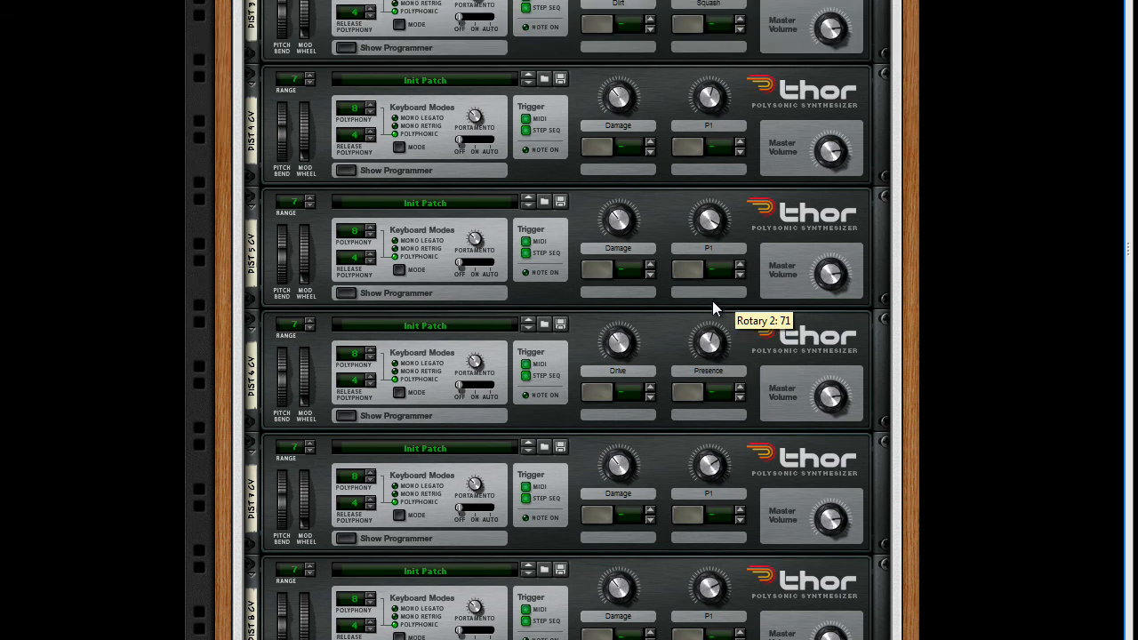
pyautogui.scroll(4, 712, 300)
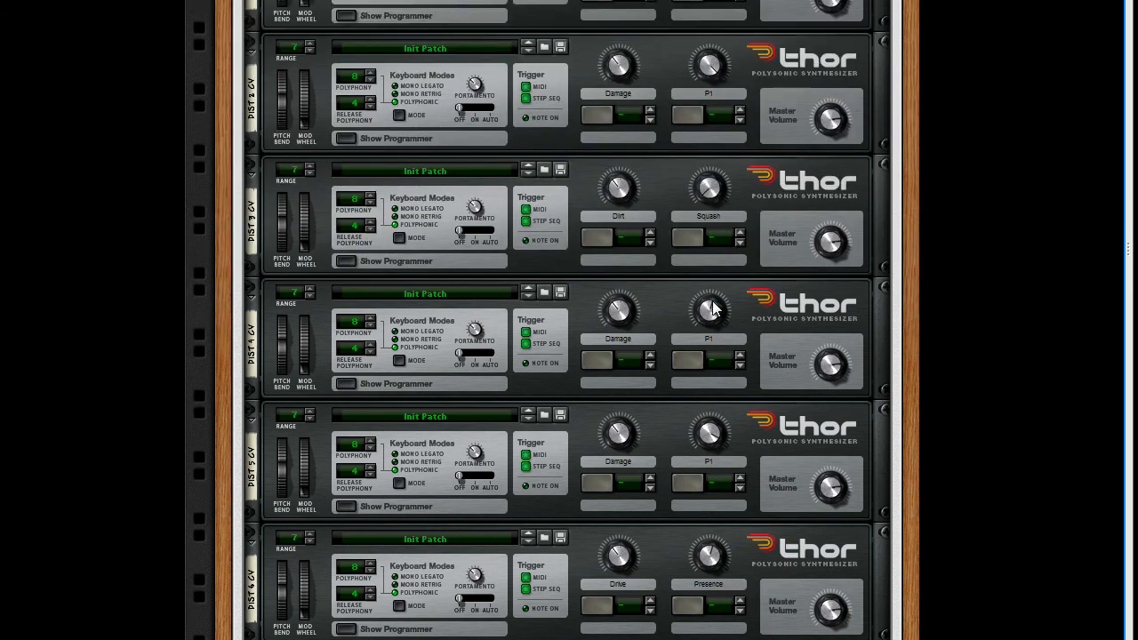
pyautogui.moveTo(712, 307)
pyautogui.moveTo(714, 189)
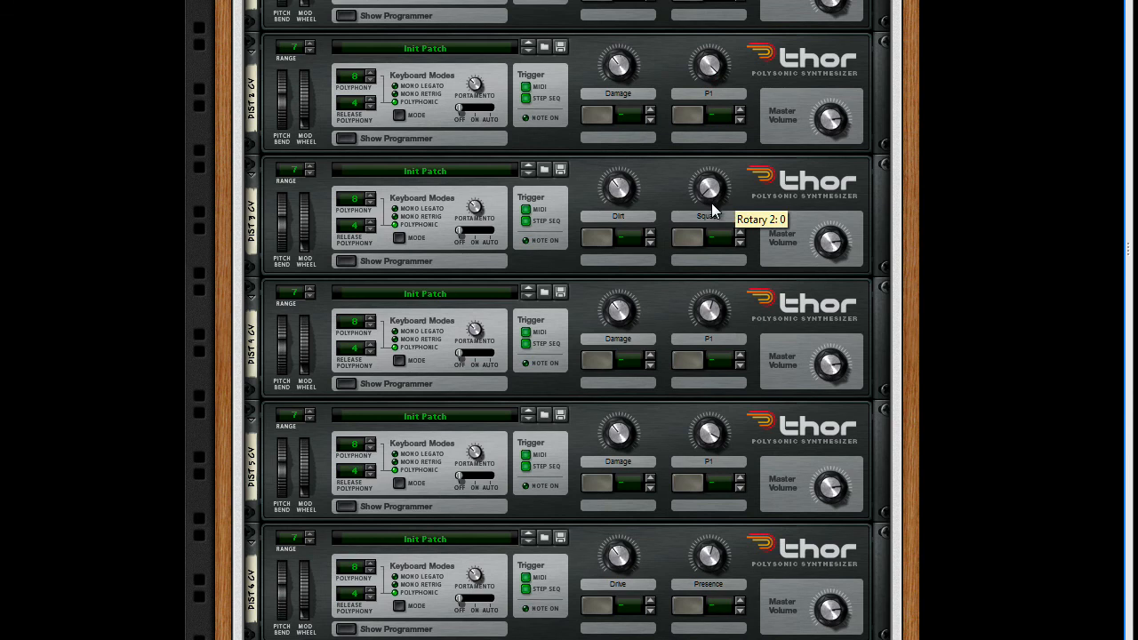
pyautogui.scroll(4, 712, 214)
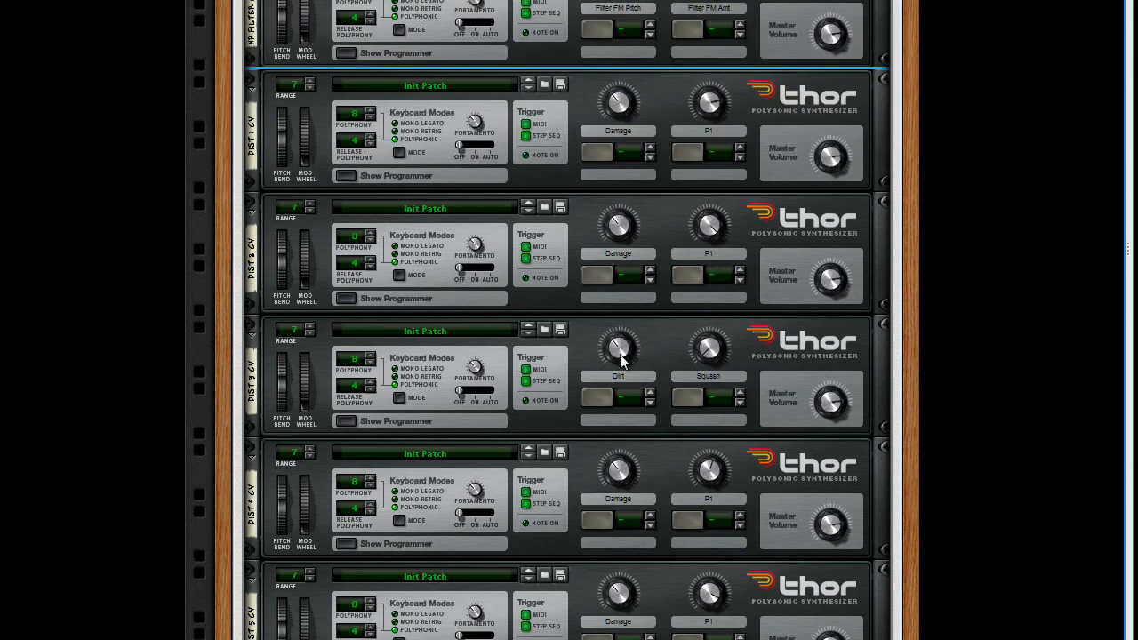
pyautogui.moveTo(626, 354)
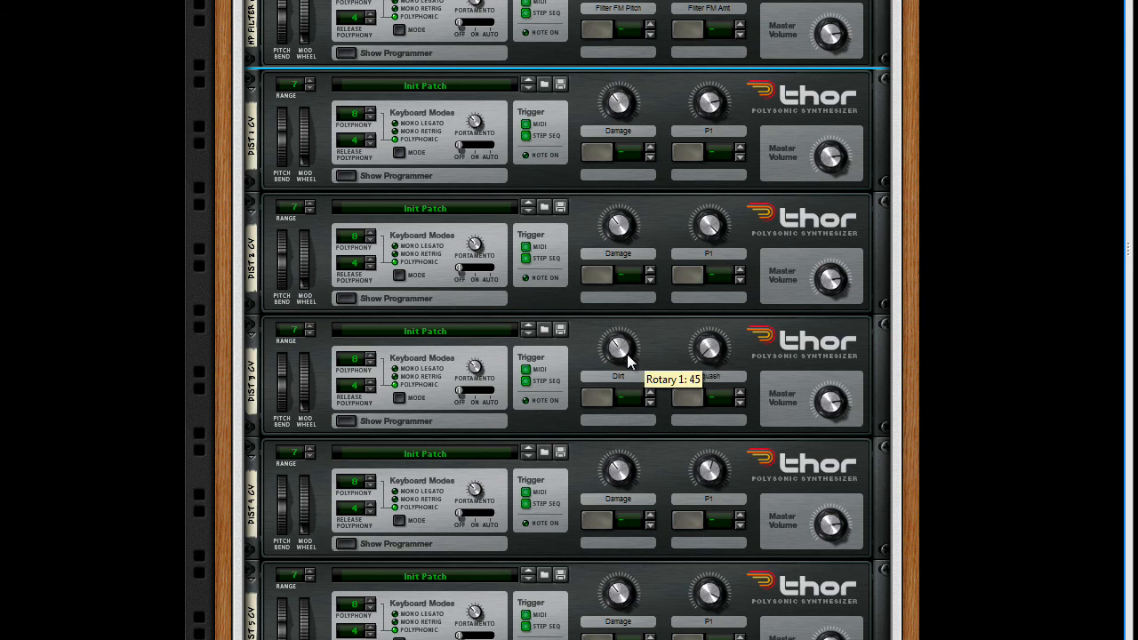
pyautogui.scroll(15, 627, 354)
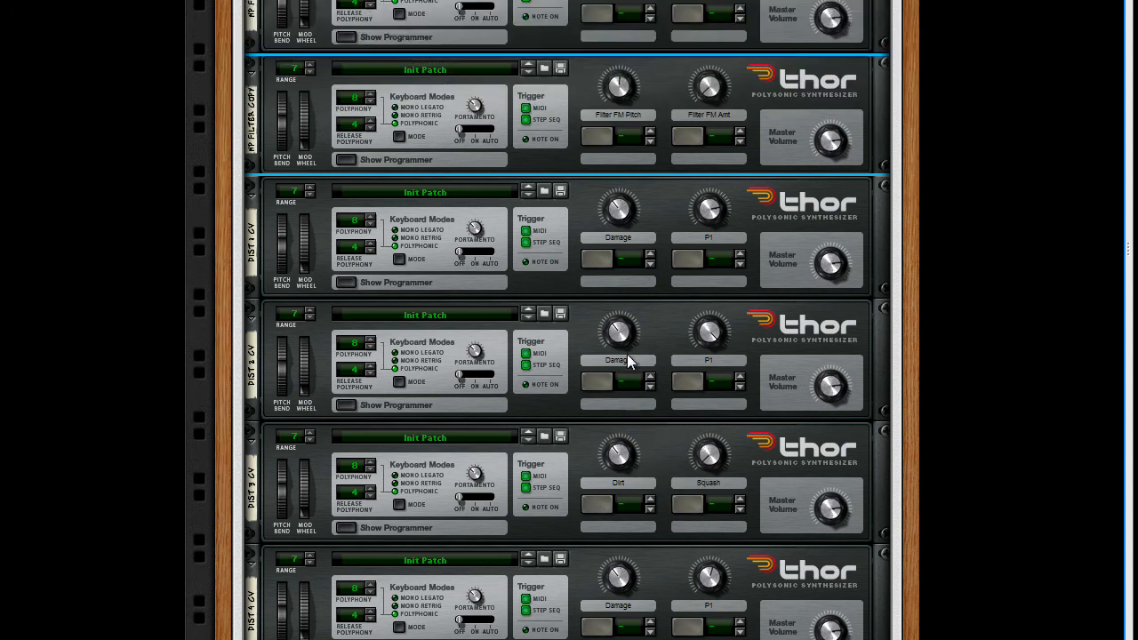
# - Raise the Combinator's Drive knob to 89 to compare the Thor Damage knobs, and bring Drive down to 55
pyautogui.scroll(3, 627, 360)
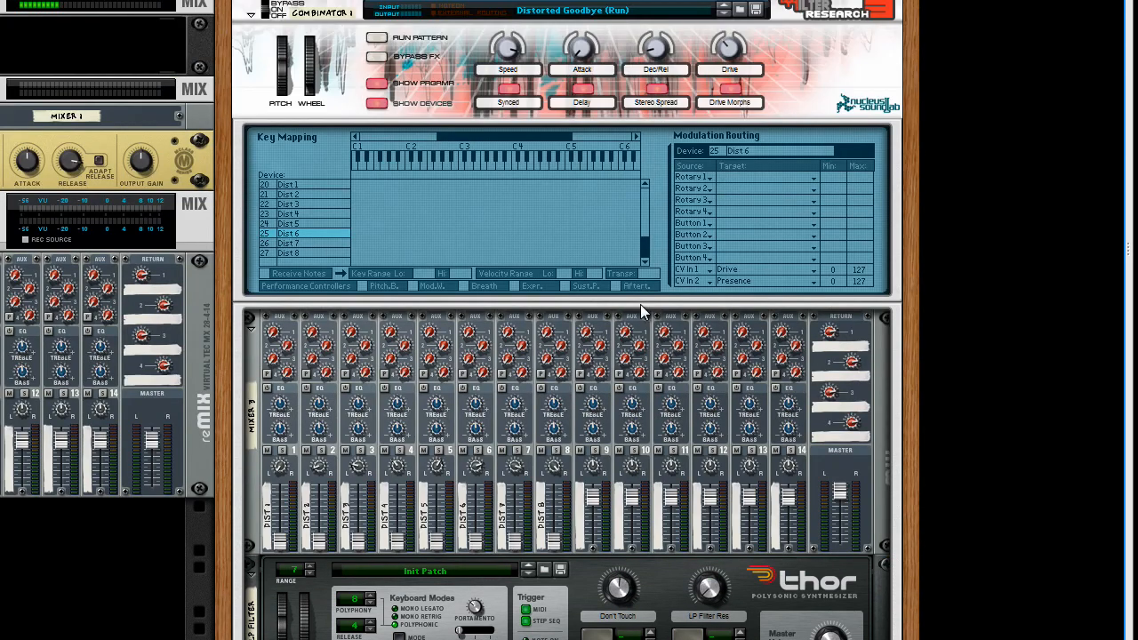
pyautogui.moveTo(732, 53); pyautogui.dragTo(736, 34)
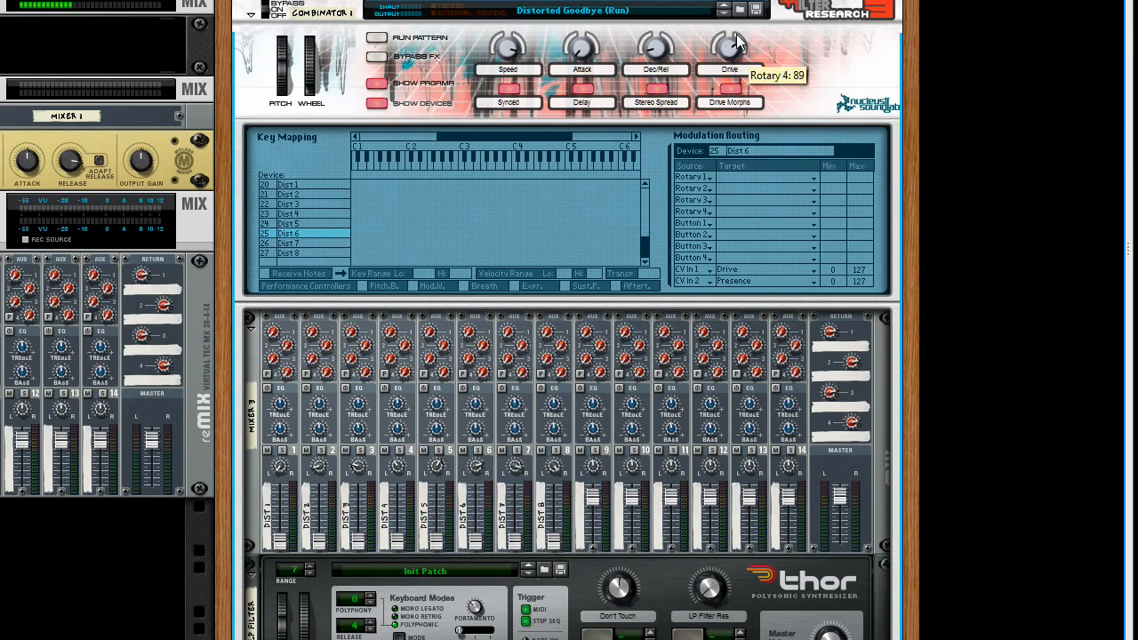
pyautogui.scroll(-3, 618, 303)
pyautogui.scroll(-2, 614, 411)
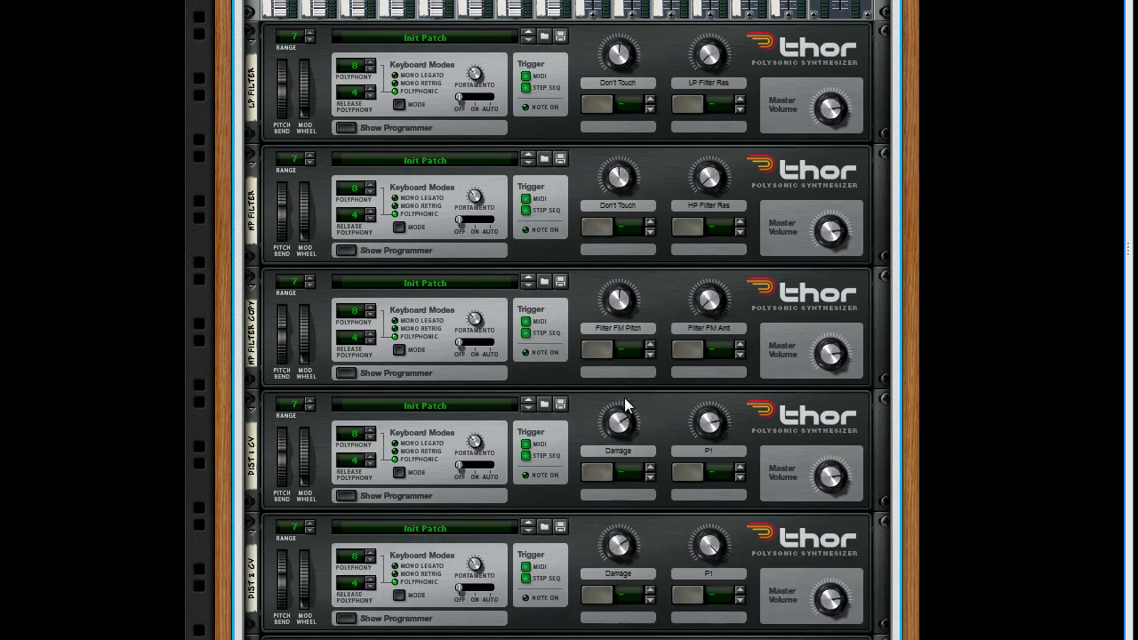
pyautogui.scroll(5, 617, 450)
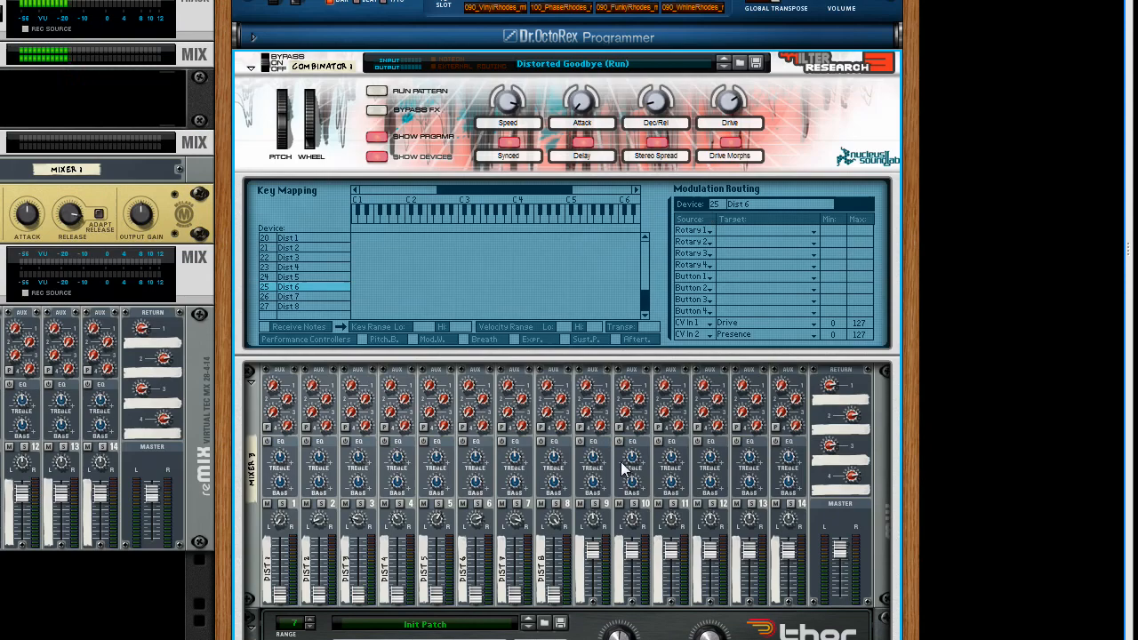
pyautogui.moveTo(732, 107); pyautogui.dragTo(733, 118)
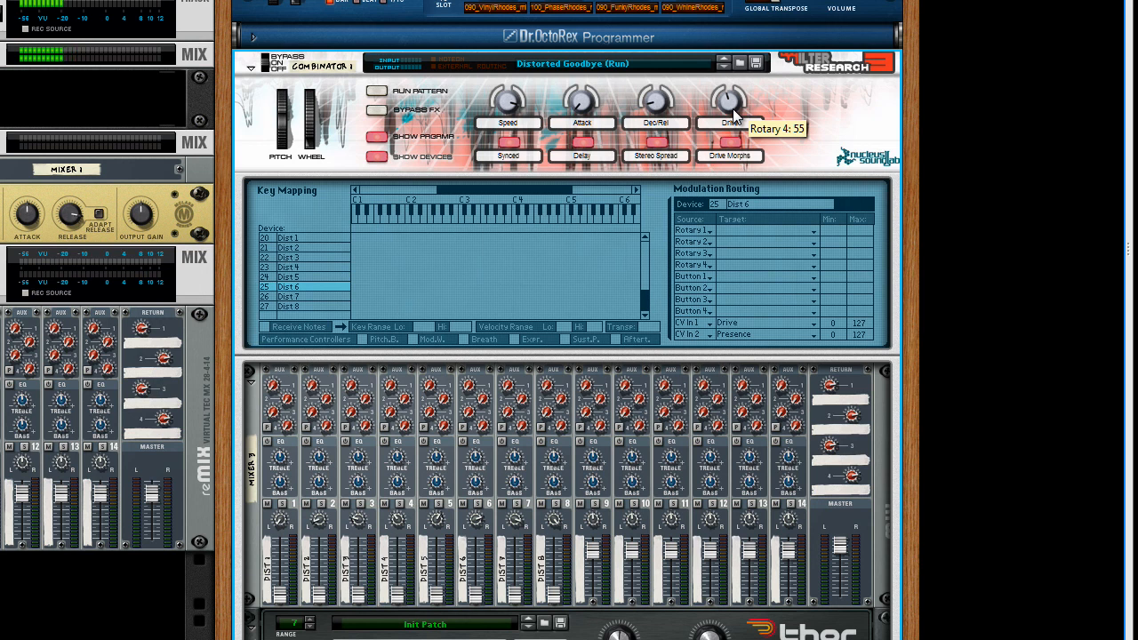
# - Check the channel 1 pan on Mixer 3 and the Combinator's Dec/Rel knob value
pyautogui.scroll(-3, 394, 351)
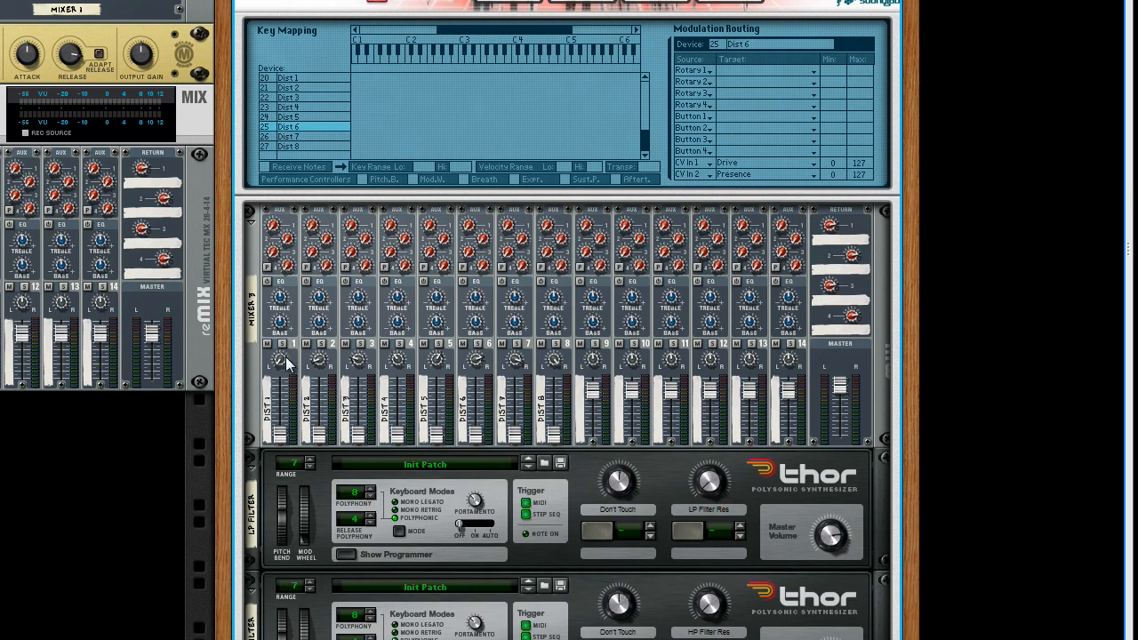
pyautogui.moveTo(286, 364)
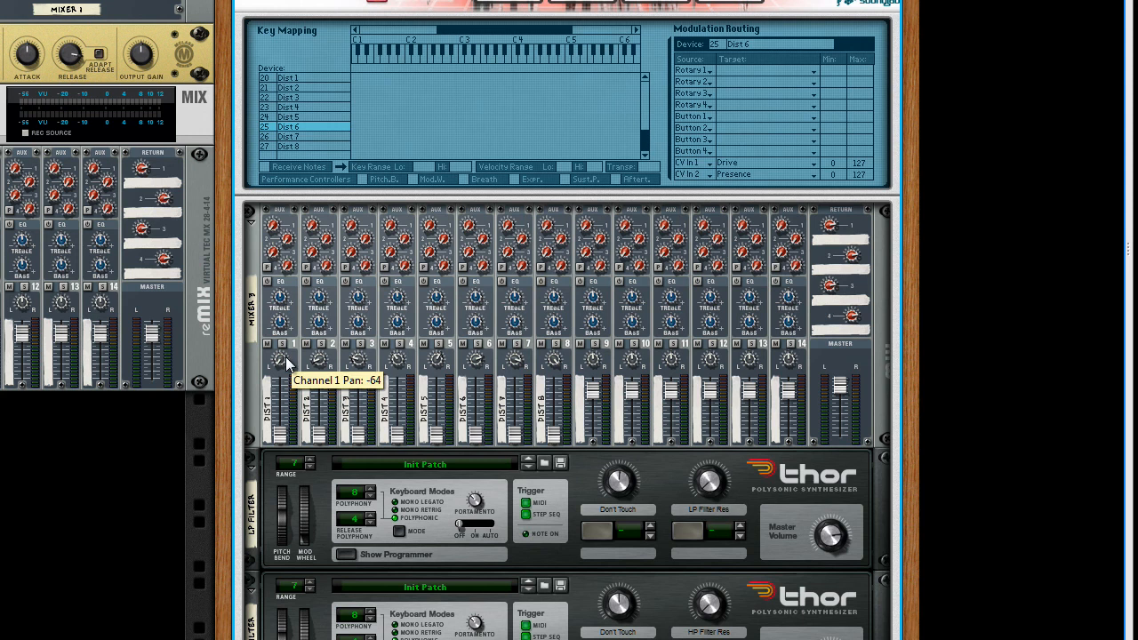
pyautogui.scroll(2, 510, 244)
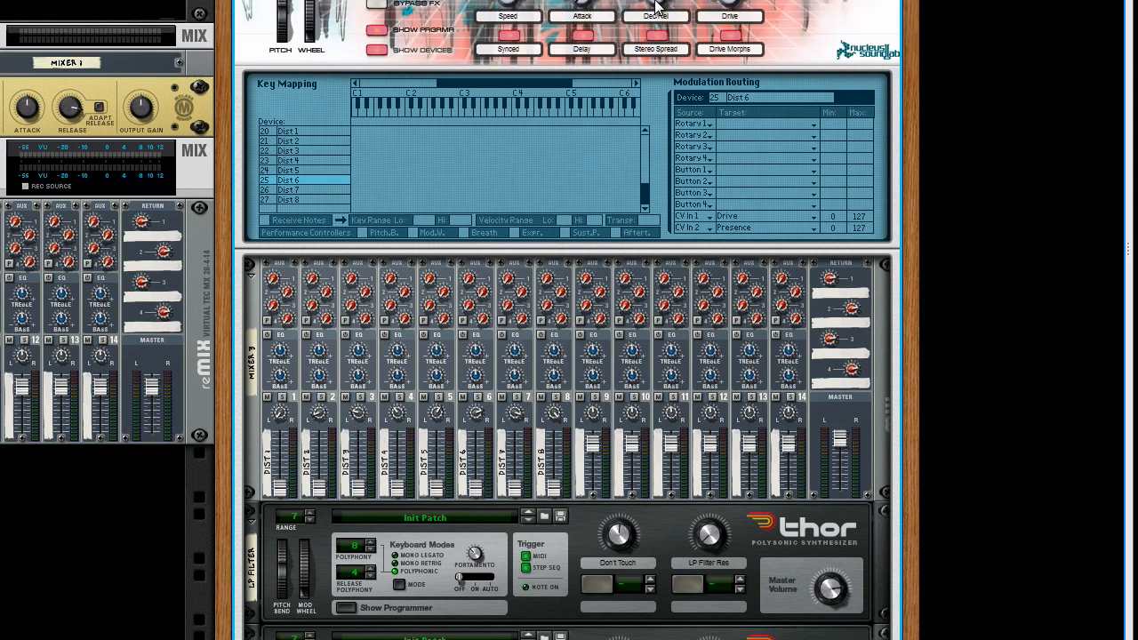
pyautogui.moveTo(656, 7)
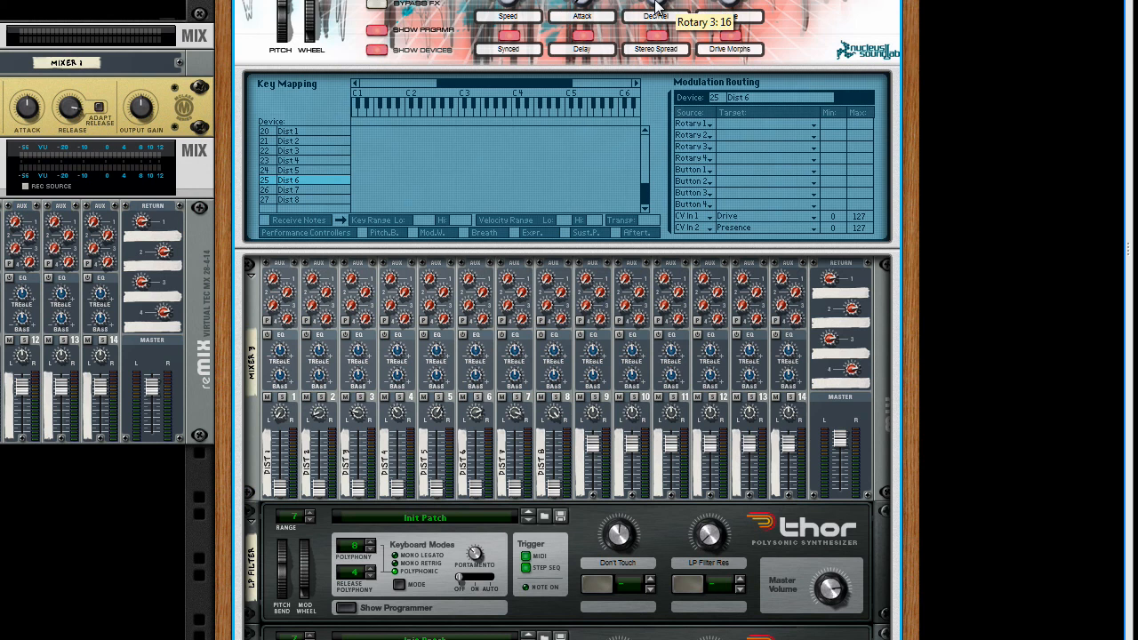